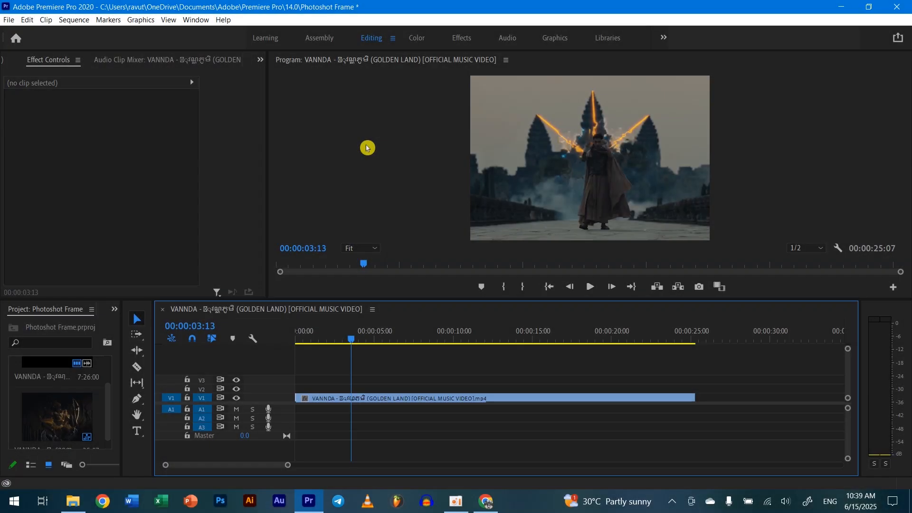
Insert a frame hold segment into the V1 video clip at 00:00:02:01.
{"action": "left_click", "coordinate": [345, 340]}
{"action": "left_click_drag", "start_coordinate": [353, 340], "coordinate": [369, 354]}
{"action": "left_click", "coordinate": [344, 399]}
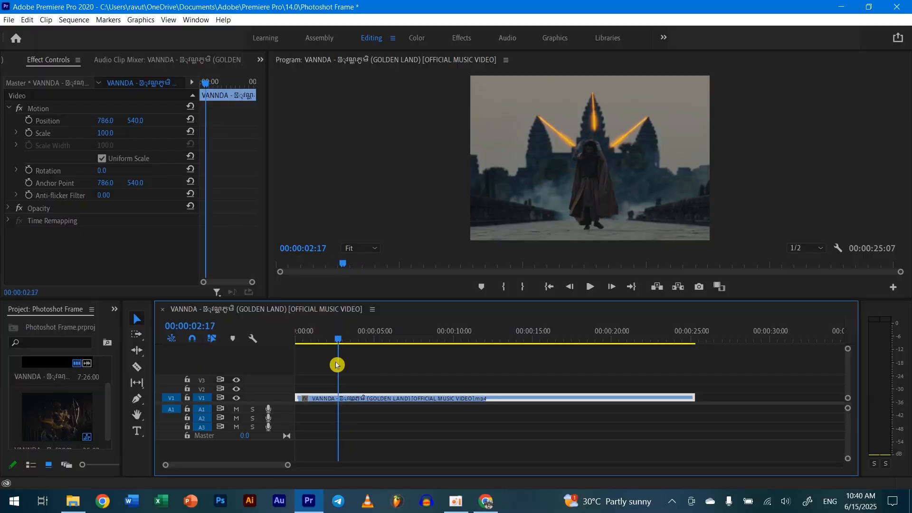
{"action": "left_click_drag", "start_coordinate": [336, 365], "coordinate": [327, 366]}
{"action": "right_click", "coordinate": [340, 400]}
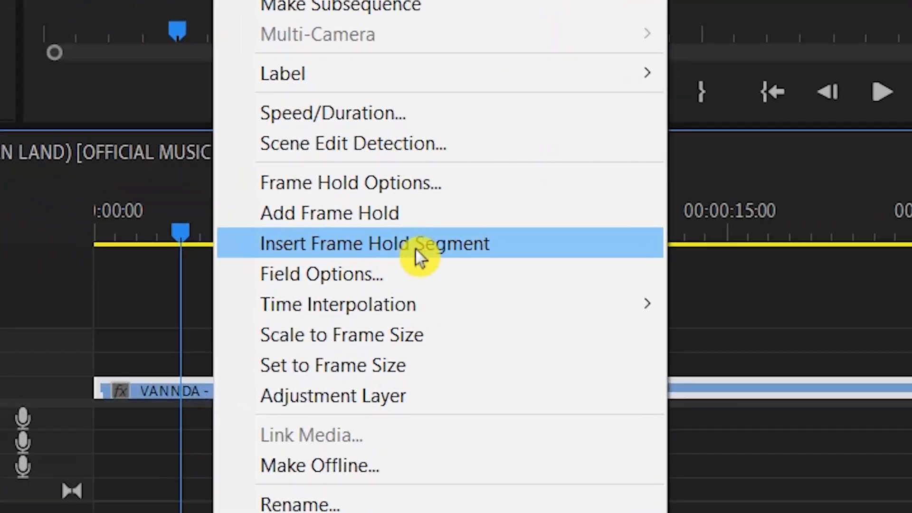
{"action": "left_click", "coordinate": [412, 262]}
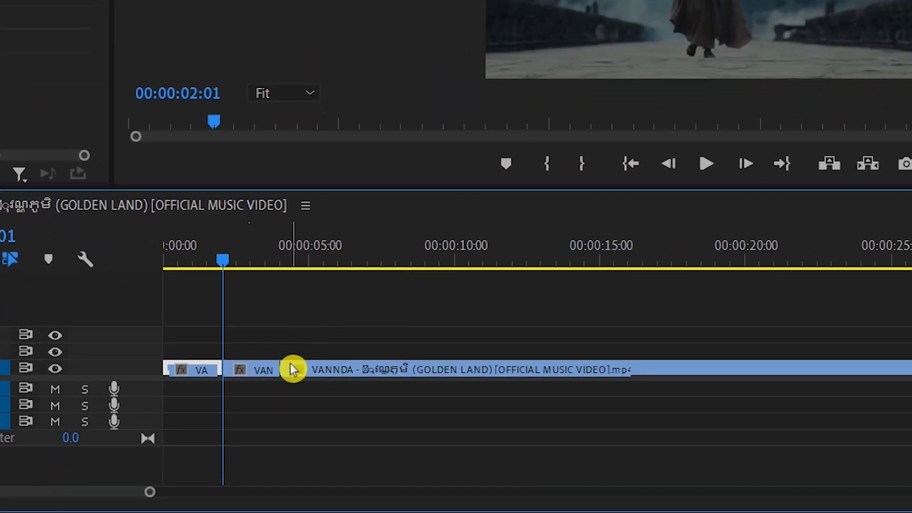
Play the start of the sequence through the frame hold segment to review the freeze.
{"action": "scroll", "coordinate": [293, 368], "scroll_direction": "up", "scroll_amount": 2}
{"action": "left_click_drag", "start_coordinate": [216, 127], "coordinate": [170, 129]}
{"action": "left_click", "coordinate": [311, 370]}
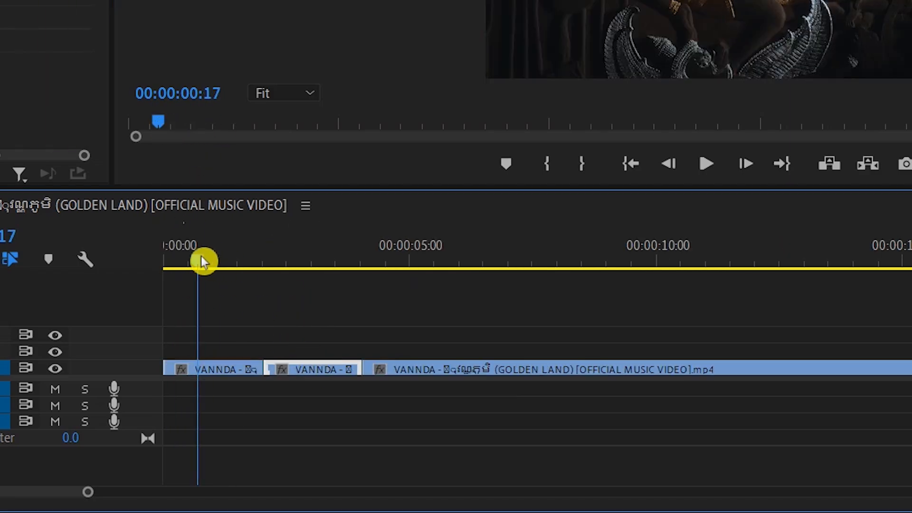
{"action": "left_click_drag", "start_coordinate": [200, 264], "coordinate": [236, 300]}
{"action": "key", "text": "space"}
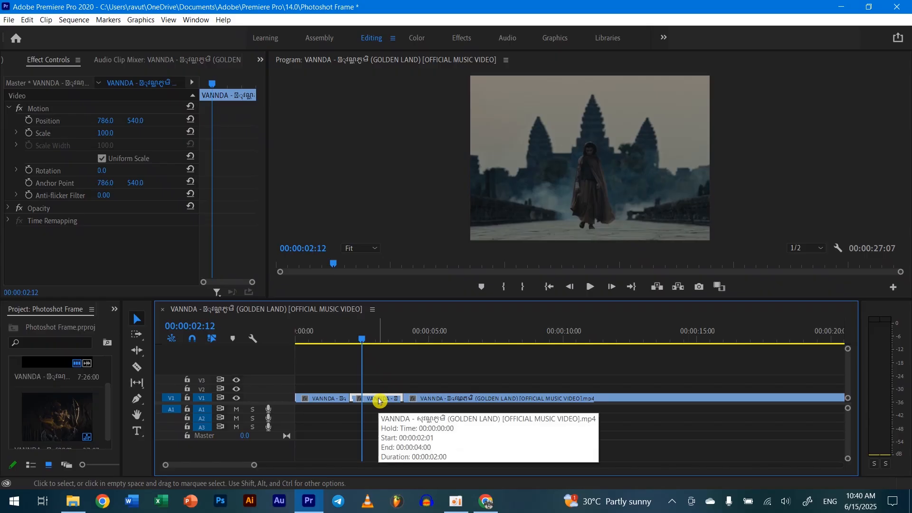
Duplicate the frame hold segment onto V2 directly above the original and hide the V2 track.
{"action": "left_click_drag", "start_coordinate": [317, 369], "coordinate": [316, 352]}
{"action": "left_click_drag", "start_coordinate": [379, 389], "coordinate": [381, 383]}
{"action": "left_click_drag", "start_coordinate": [363, 340], "coordinate": [341, 356]}
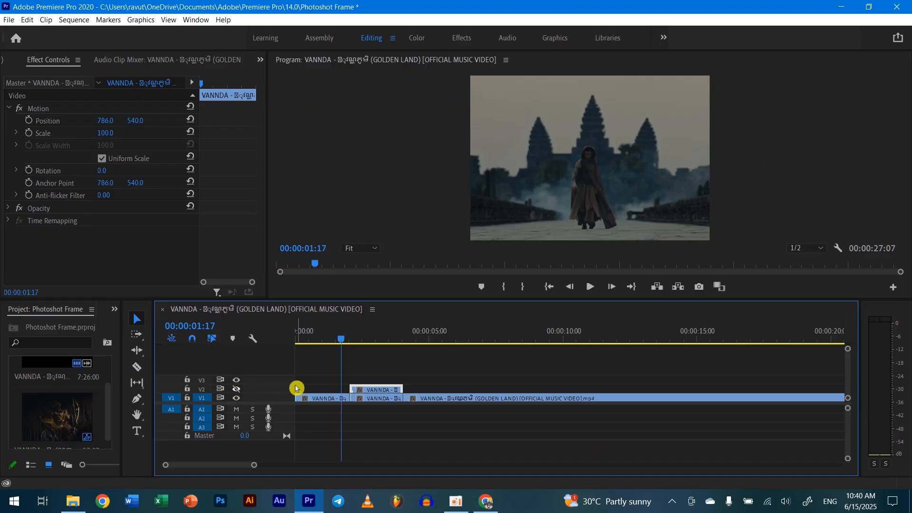
Find the Gaussian Blur video effect and apply it to the frame hold segment on V1.
{"action": "left_click_drag", "start_coordinate": [345, 343], "coordinate": [363, 344]}
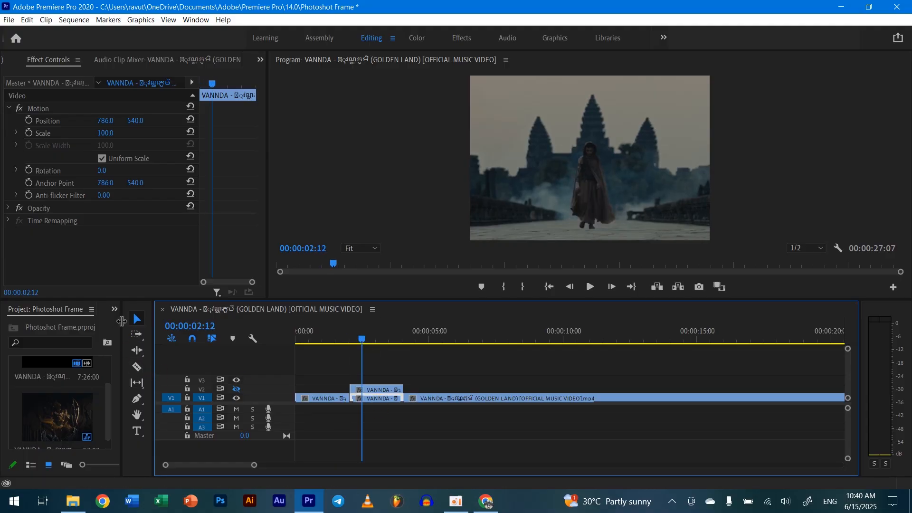
{"action": "left_click", "coordinate": [114, 309]}
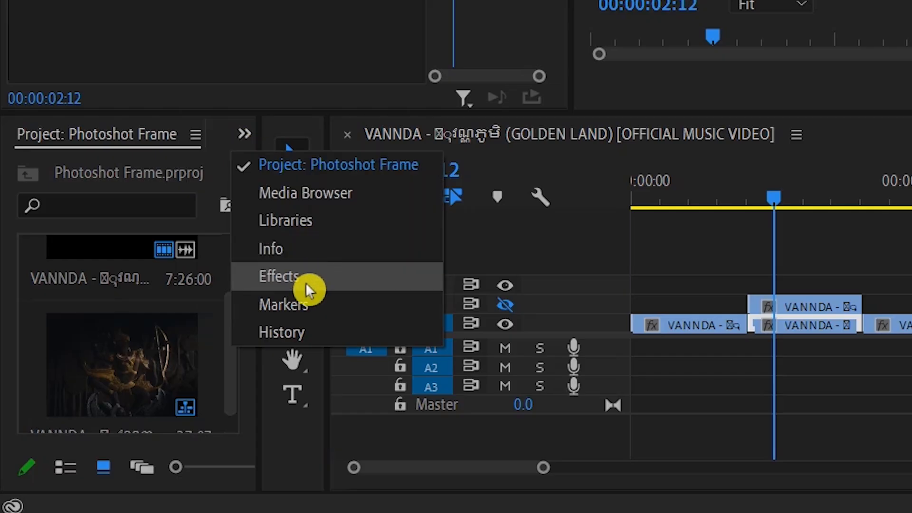
{"action": "left_click", "coordinate": [306, 284]}
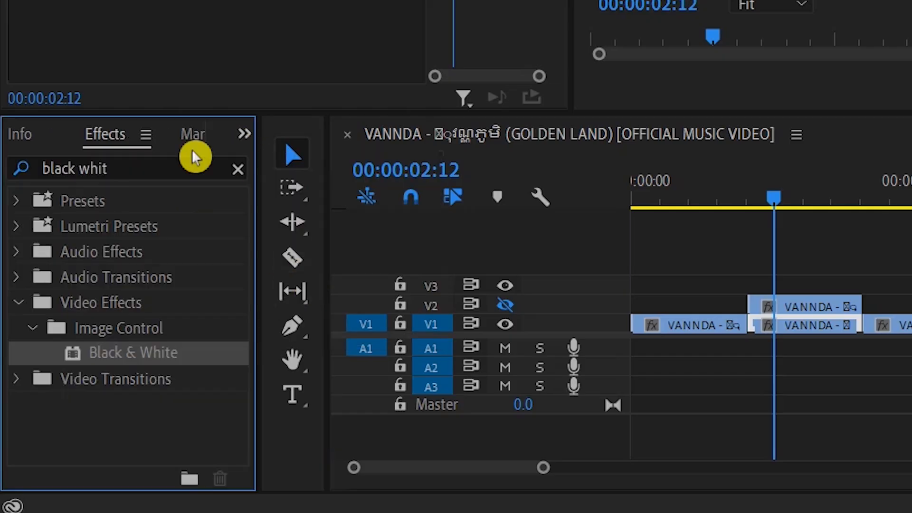
{"action": "left_click_drag", "start_coordinate": [153, 163], "coordinate": [15, 168]}
{"action": "key", "text": "BackSpace"}
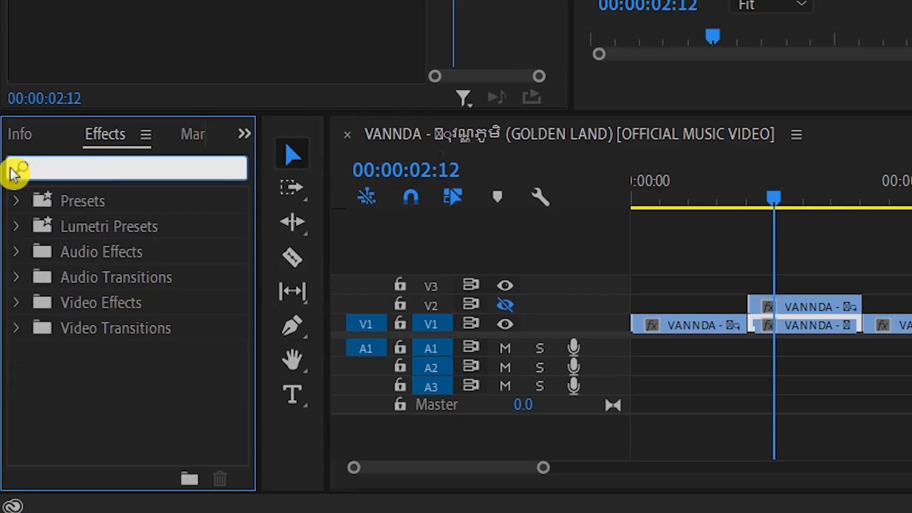
{"action": "type", "text": "gaus"}
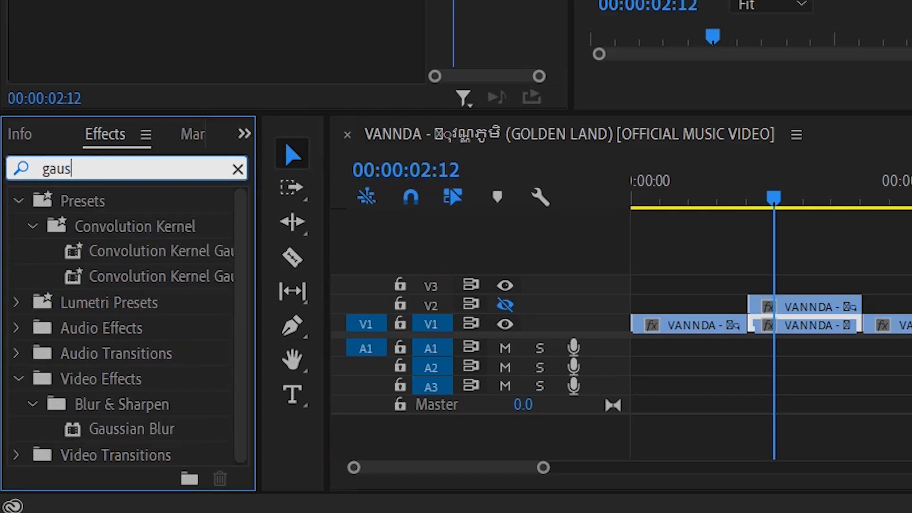
{"action": "left_click", "coordinate": [156, 434]}
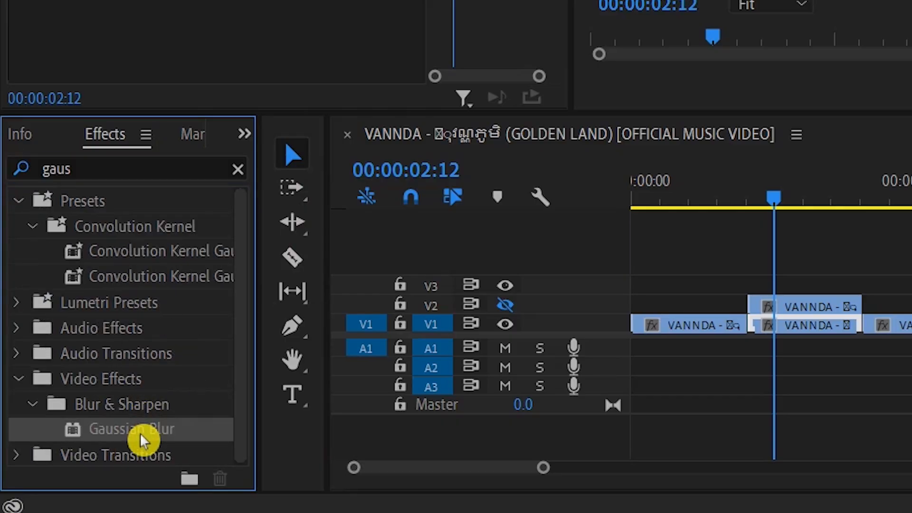
{"action": "left_click_drag", "start_coordinate": [153, 441], "coordinate": [821, 324]}
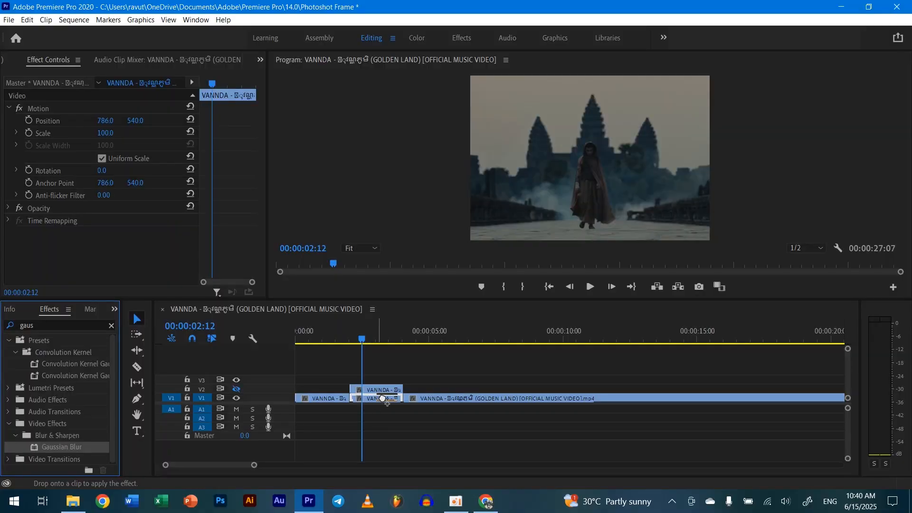
{"action": "left_click_drag", "start_coordinate": [384, 397], "coordinate": [388, 400]}
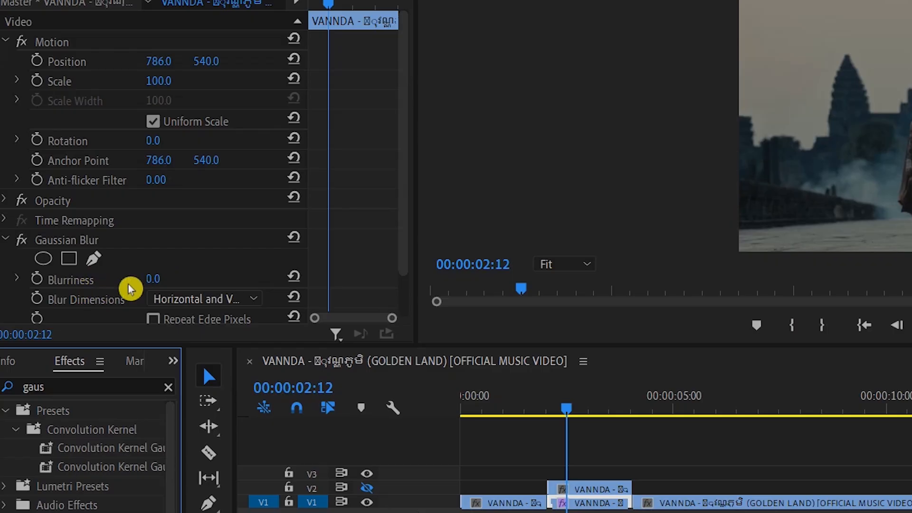
Set the Gaussian Blur's Blurriness on the V1 frame hold segment to 50.
{"action": "left_click_drag", "start_coordinate": [102, 257], "coordinate": [114, 258]}
{"action": "left_click", "coordinate": [129, 255]}
{"action": "type", "text": "50"}
{"action": "key", "text": "Return"}
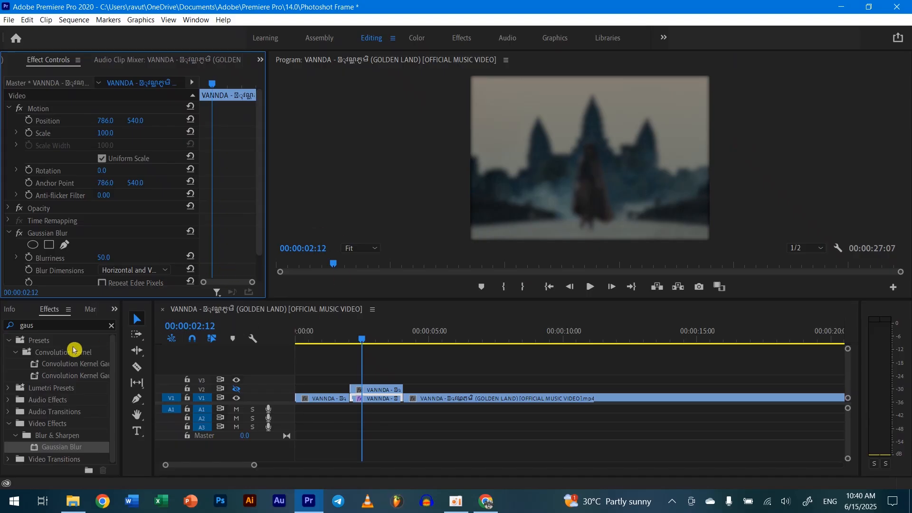
Find the Black & White video effect and apply it to the V1 frame hold segment.
{"action": "left_click", "coordinate": [17, 324]}
{"action": "type", "text": "b"}
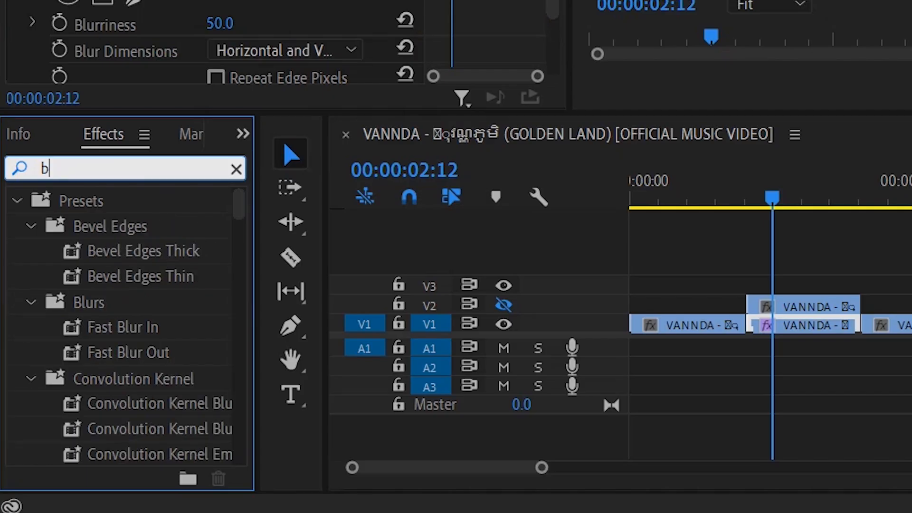
{"action": "type", "text": "lack "}
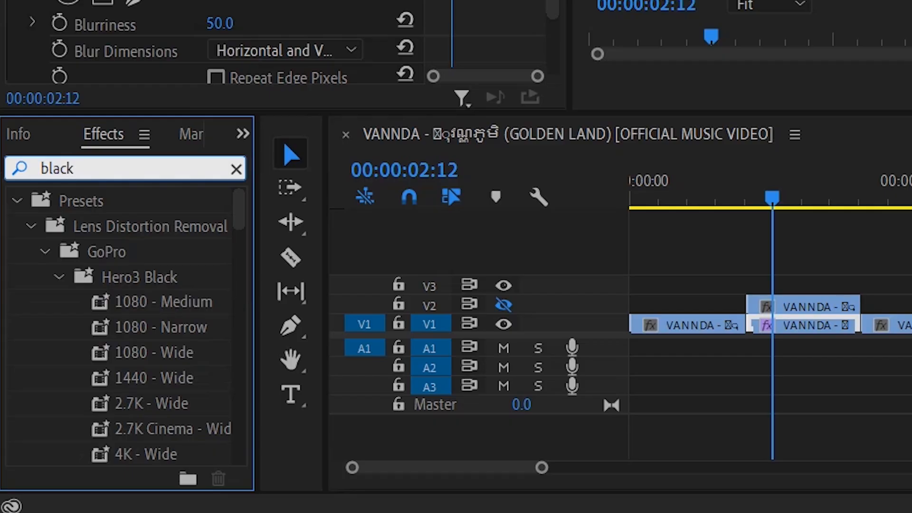
{"action": "type", "text": "eh"}
{"action": "key", "text": "BackSpace"}
{"action": "key", "text": "BackSpace"}
{"action": "type", "text": "whit"}
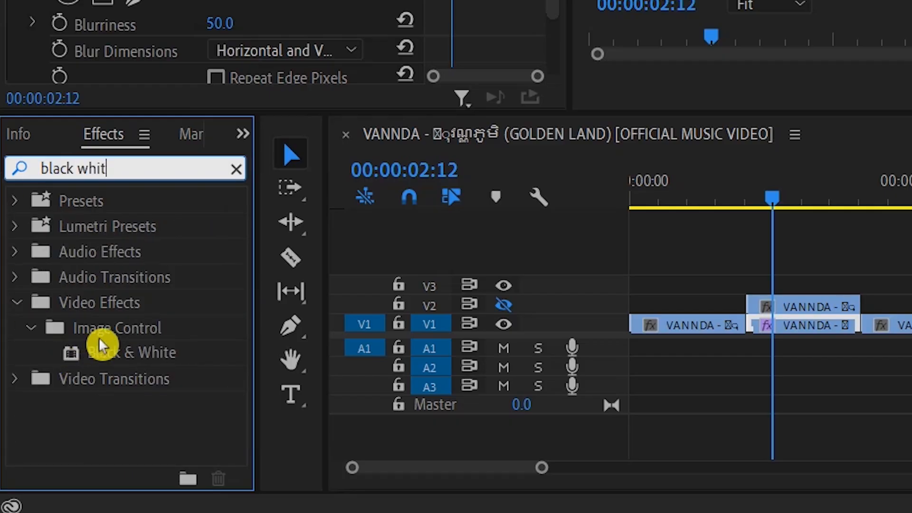
{"action": "left_click_drag", "start_coordinate": [98, 347], "coordinate": [846, 325]}
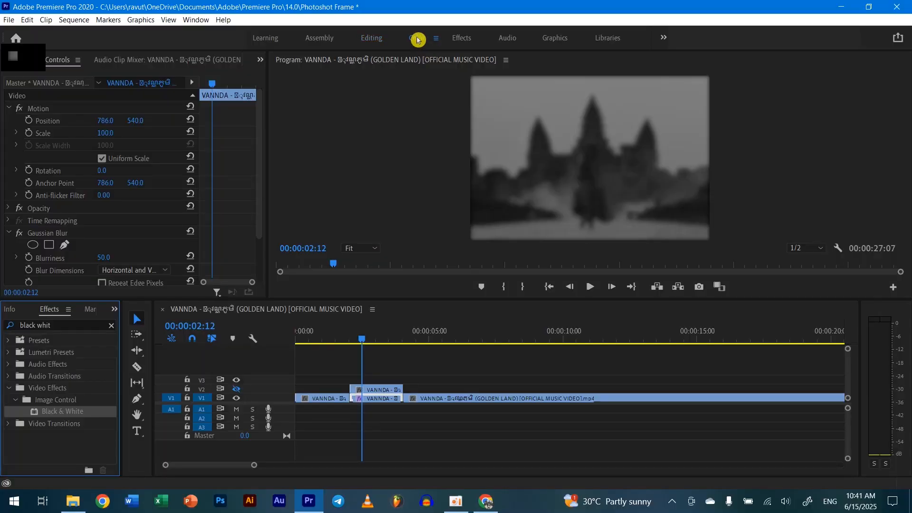
Add a Lumetri vignette to the V1 hold with Amount -1.3, Midpoint 33.6, Roundness -31.0 and Feather 51.3, returning to the Editing workspace.
{"action": "left_click", "coordinate": [418, 40]}
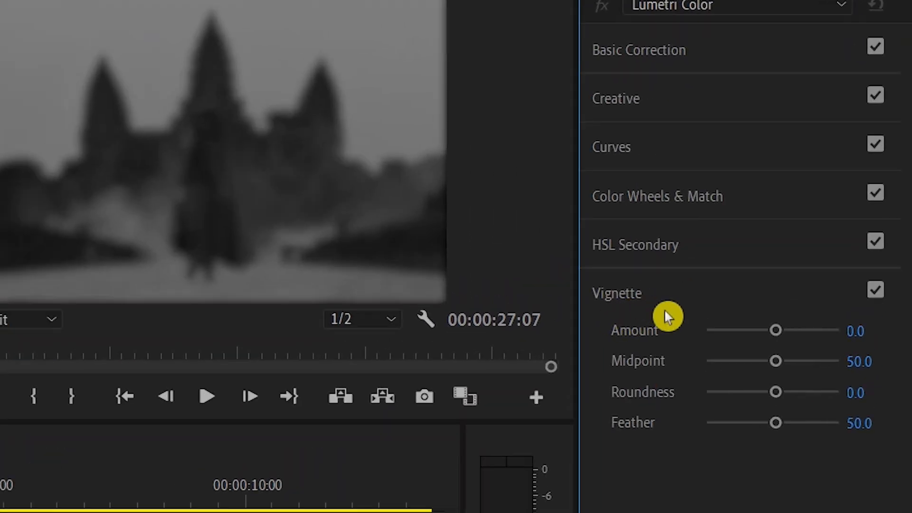
{"action": "left_click_drag", "start_coordinate": [772, 333], "coordinate": [750, 395]}
{"action": "mouse_move", "coordinate": [774, 423]}
{"action": "left_mouse_down"}
{"action": "mouse_move", "coordinate": [747, 428]}
{"action": "mouse_move", "coordinate": [773, 427]}
{"action": "left_mouse_up"}
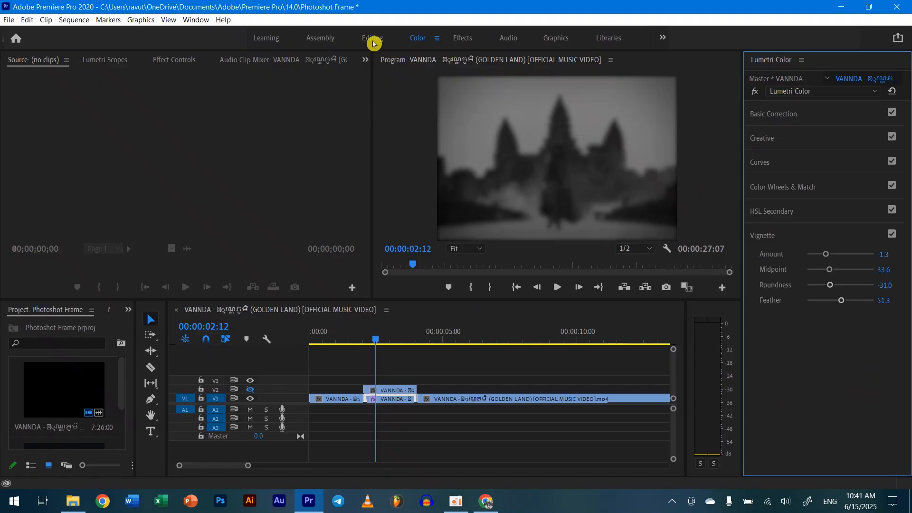
{"action": "left_click", "coordinate": [375, 43]}
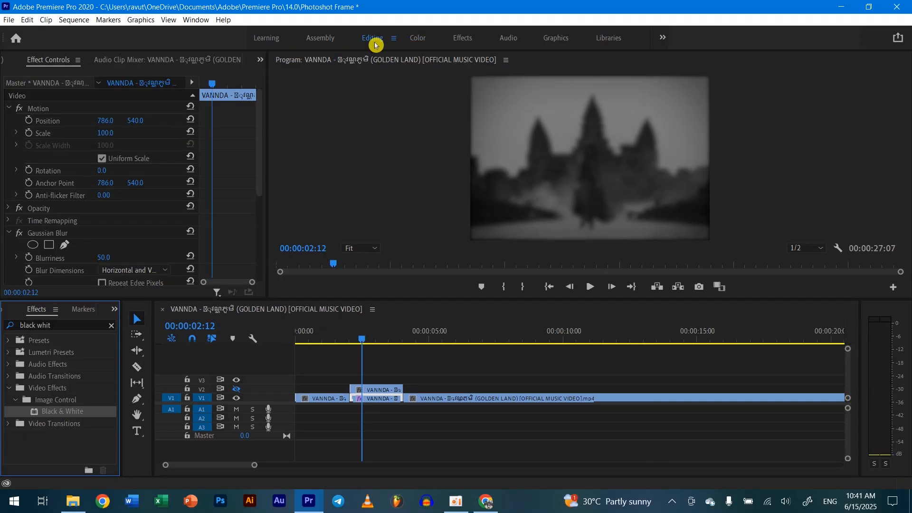
Make the V2 track visible again and play the sequence into the frame hold segment.
{"action": "left_click_drag", "start_coordinate": [362, 343], "coordinate": [337, 351]}
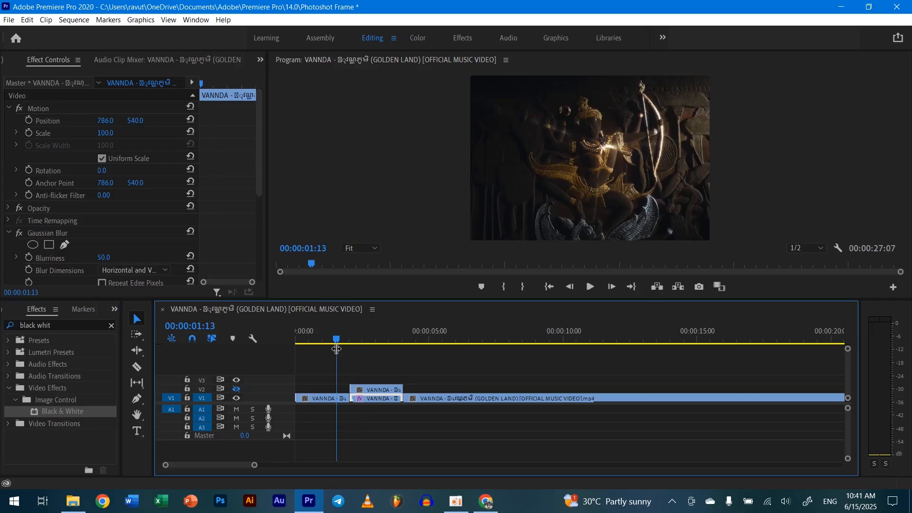
{"action": "left_click", "coordinate": [237, 388]}
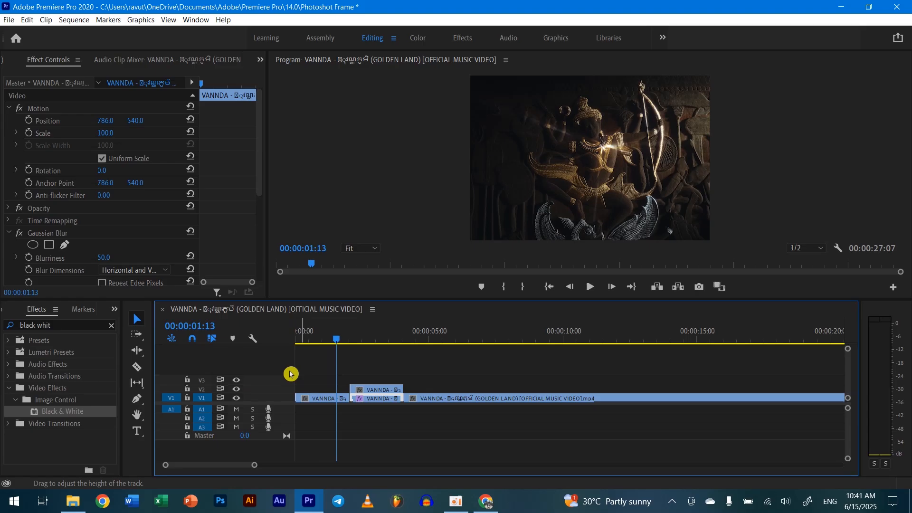
{"action": "key", "text": "space"}
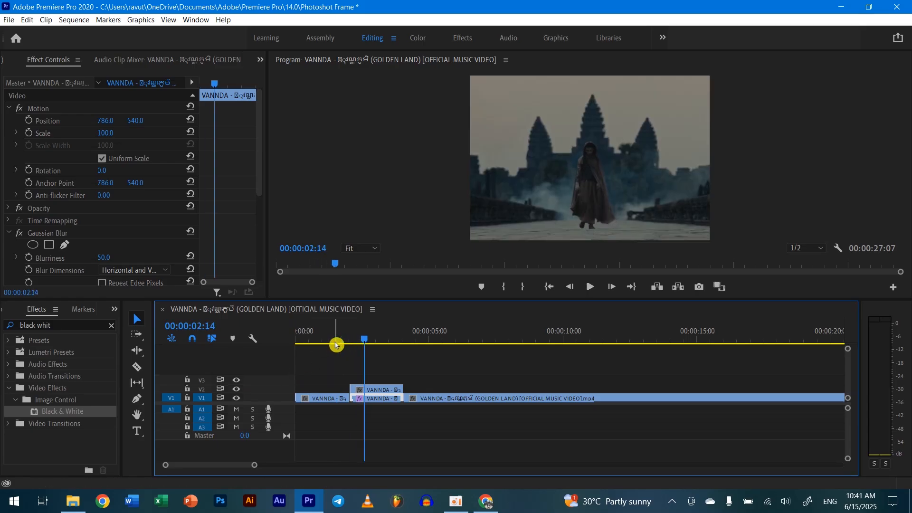
Set the V2 frame hold clip's scale to 70 and its rotation to -7°.
{"action": "left_click", "coordinate": [373, 390]}
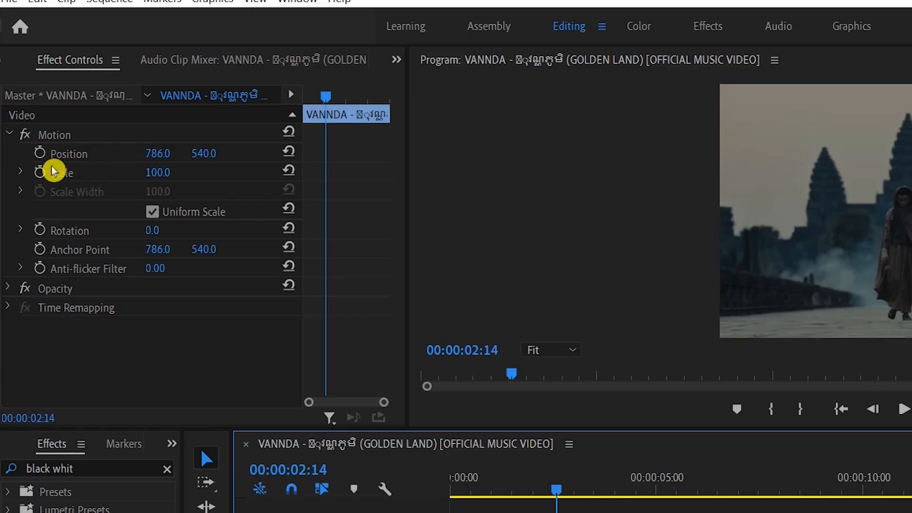
{"action": "left_click", "coordinate": [107, 132]}
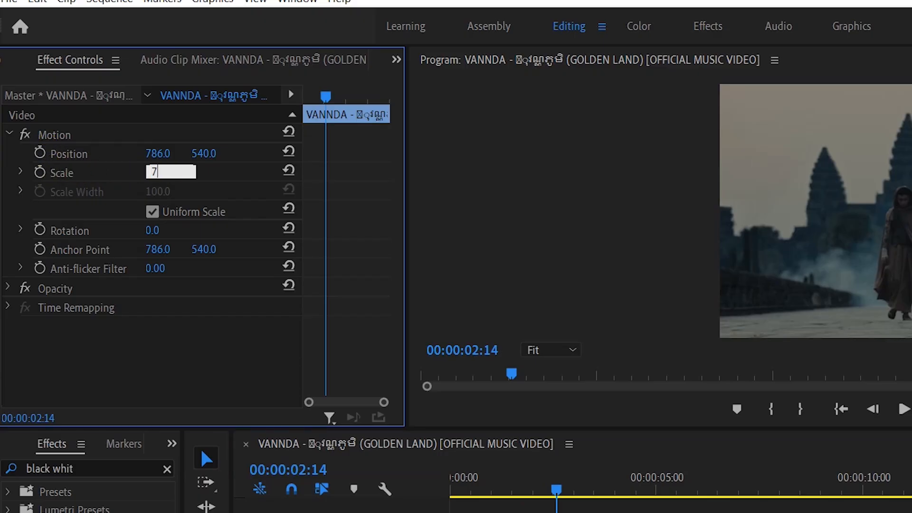
{"action": "type", "text": "70"}
{"action": "key", "text": "Return"}
{"action": "left_click", "coordinate": [883, 272]}
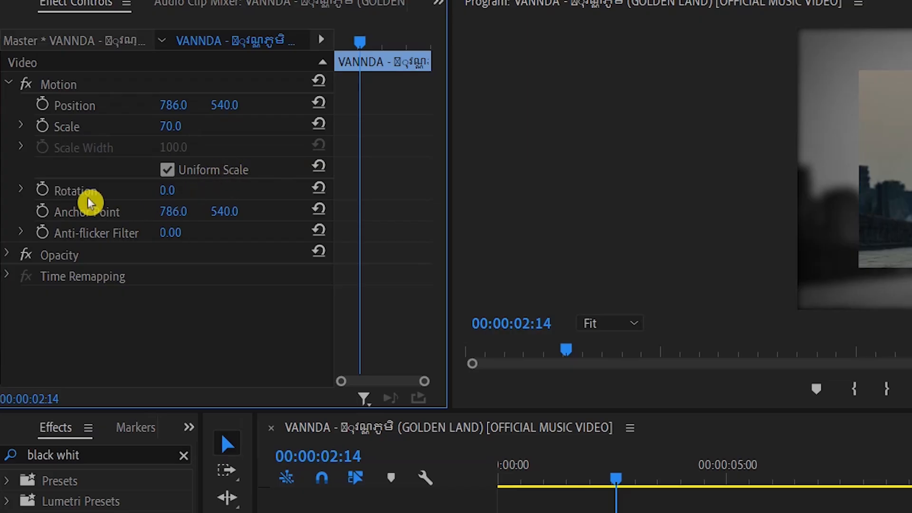
{"action": "left_click", "coordinate": [164, 190]}
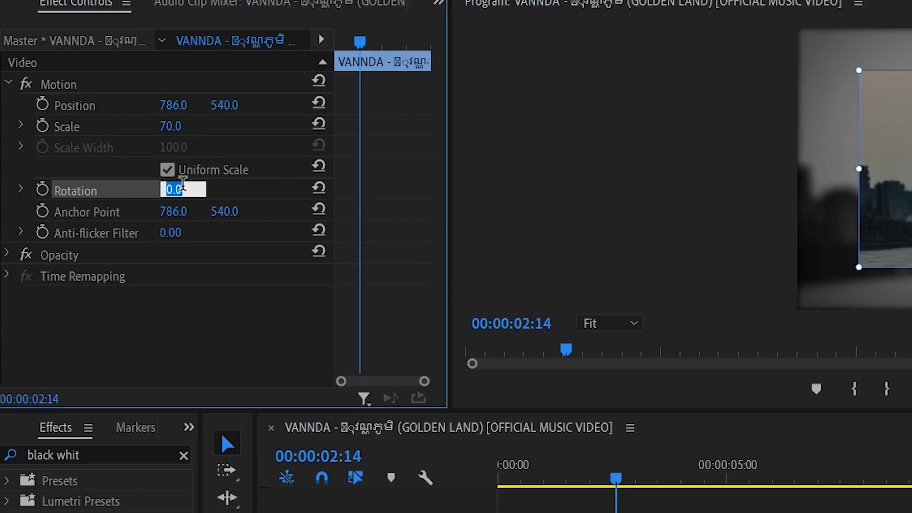
{"action": "key", "text": "Return"}
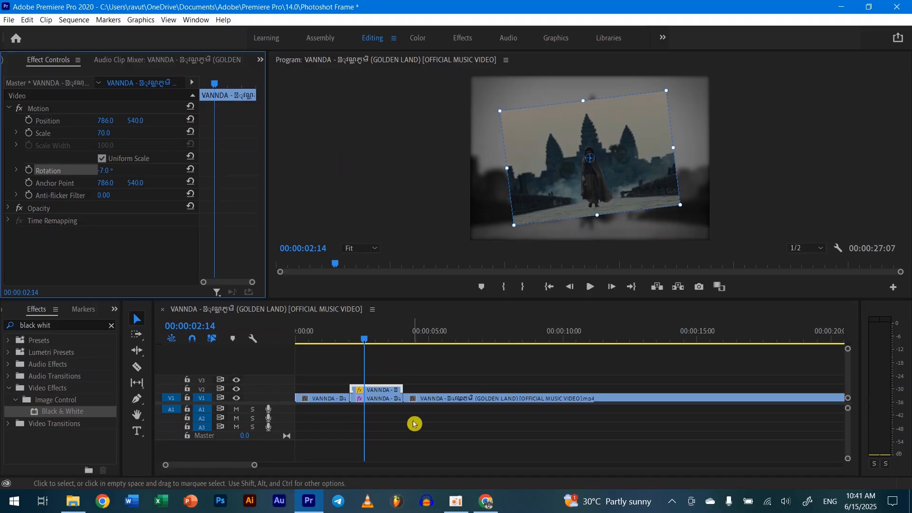
{"action": "left_click", "coordinate": [418, 420]}
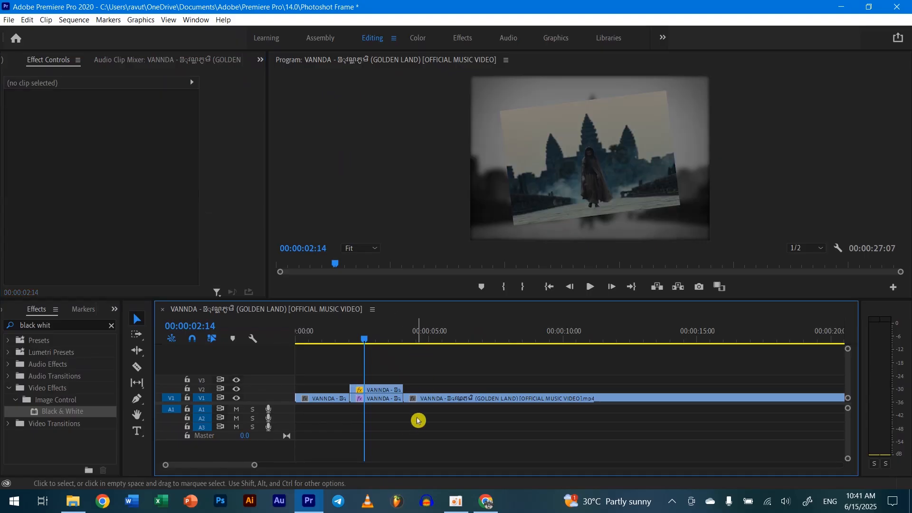
Move the scaled frame hold clip from V2 up to V3 at the same time position.
{"action": "left_click", "coordinate": [375, 389]}
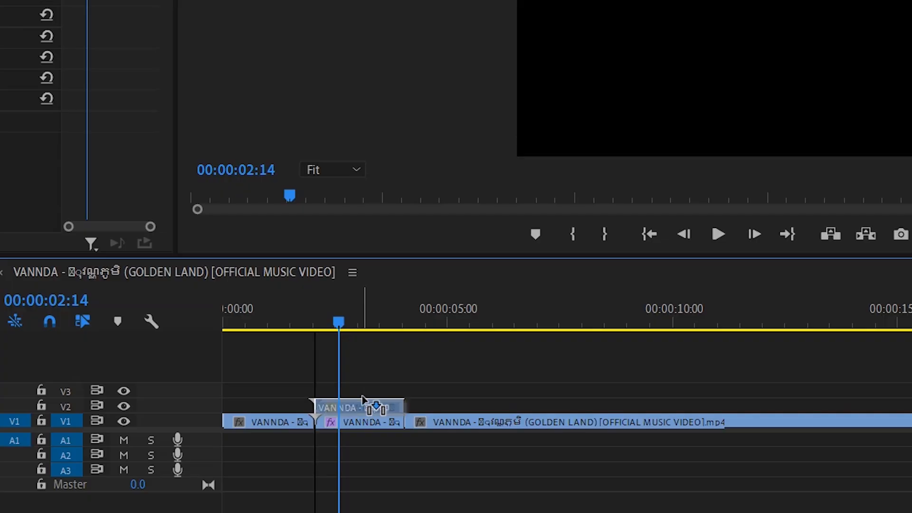
{"action": "left_click_drag", "start_coordinate": [379, 391], "coordinate": [363, 405]}
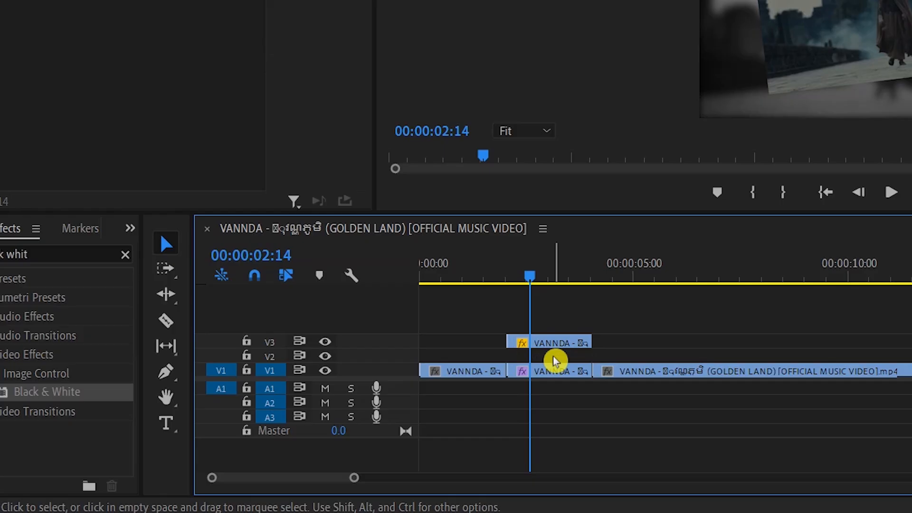
Create a white (FFFFFF) color matte in the project using the default matte name.
{"action": "left_click", "coordinate": [130, 229]}
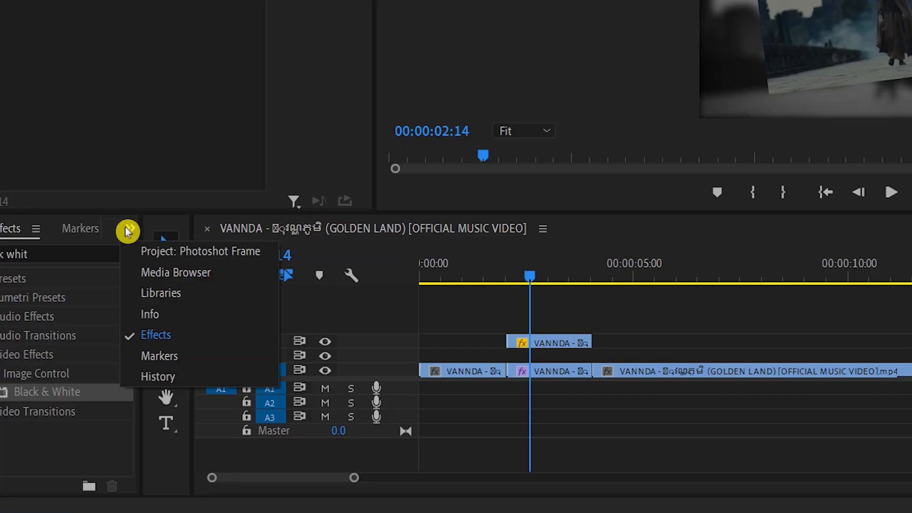
{"action": "left_click", "coordinate": [184, 251]}
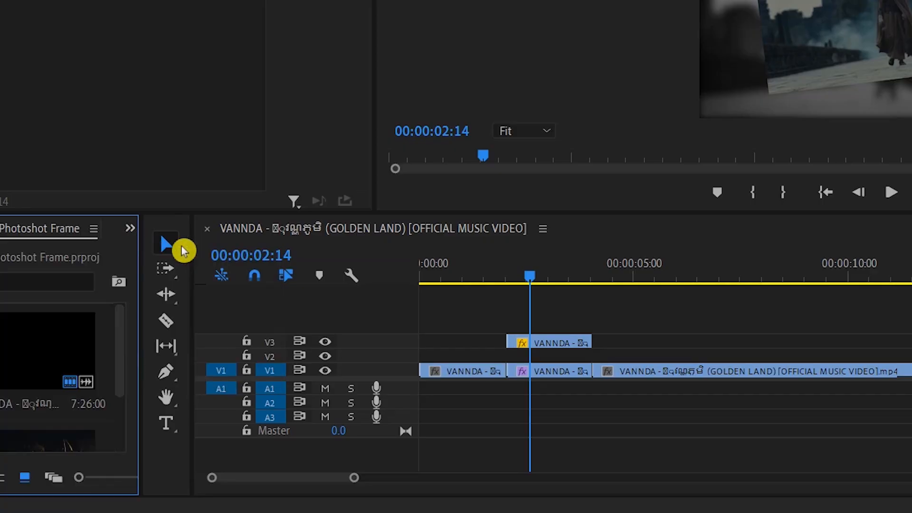
{"action": "left_click_drag", "start_coordinate": [141, 326], "coordinate": [372, 326]}
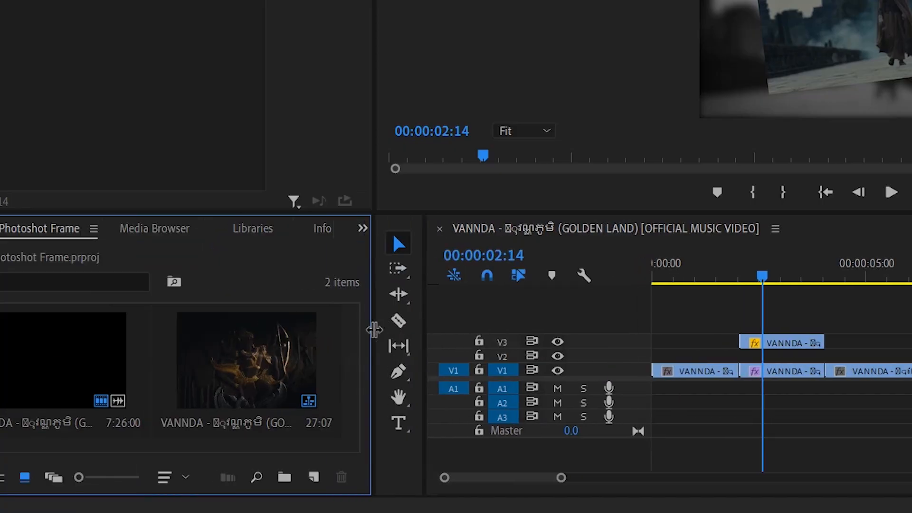
{"action": "left_click", "coordinate": [312, 479]}
{"action": "left_click", "coordinate": [355, 391]}
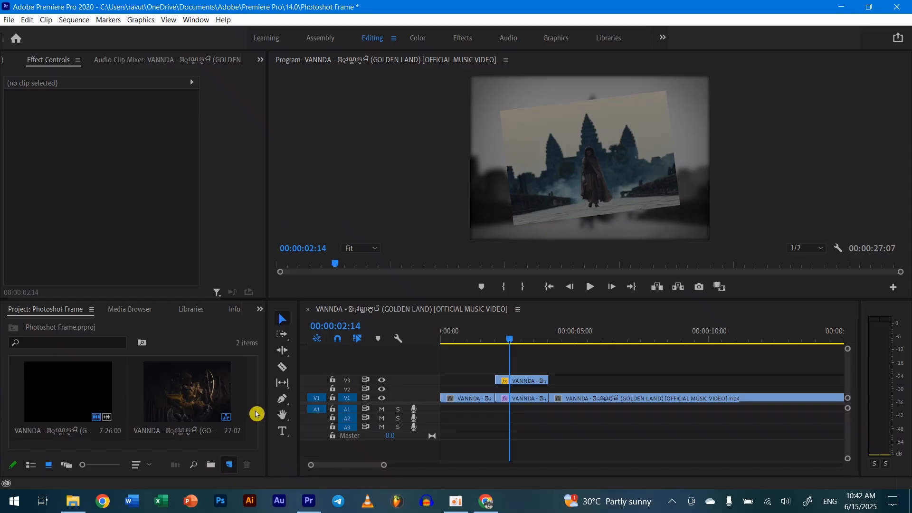
{"action": "left_click", "coordinate": [482, 294]}
{"action": "left_click_drag", "start_coordinate": [401, 300], "coordinate": [285, 335]}
{"action": "left_click", "coordinate": [565, 172]}
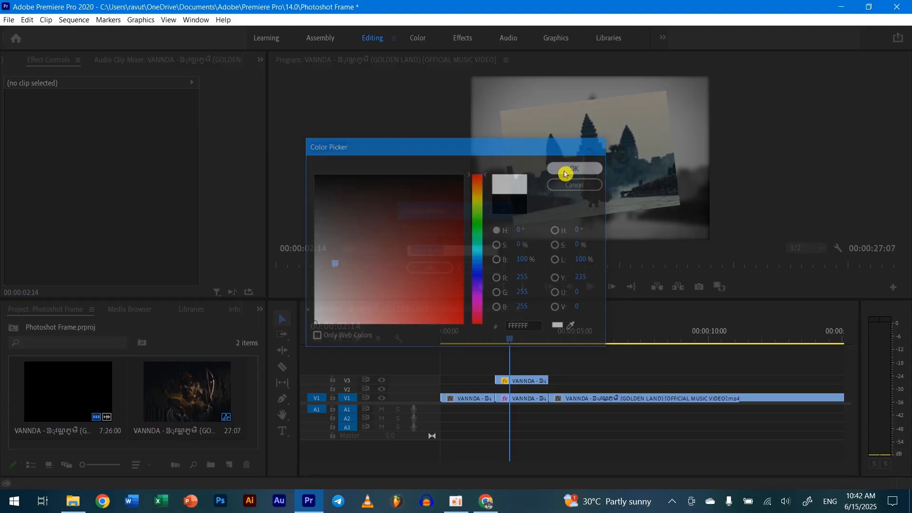
{"action": "left_click", "coordinate": [434, 267]}
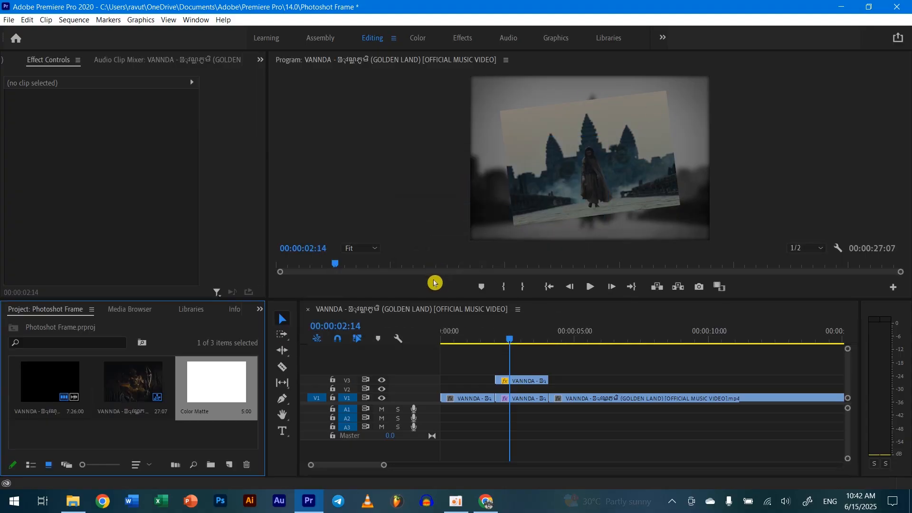
Place the color matte on V2 beneath the V3 frame hold and trim its end to match the hold clip.
{"action": "left_click_drag", "start_coordinate": [213, 384], "coordinate": [505, 391]}
{"action": "left_click_drag", "start_coordinate": [626, 389], "coordinate": [548, 391]}
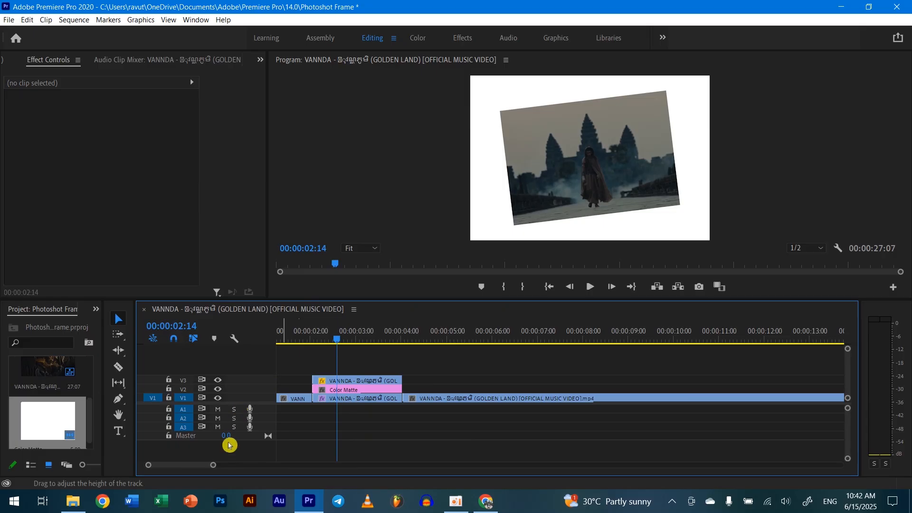
{"action": "left_click_drag", "start_coordinate": [206, 466], "coordinate": [192, 466]}
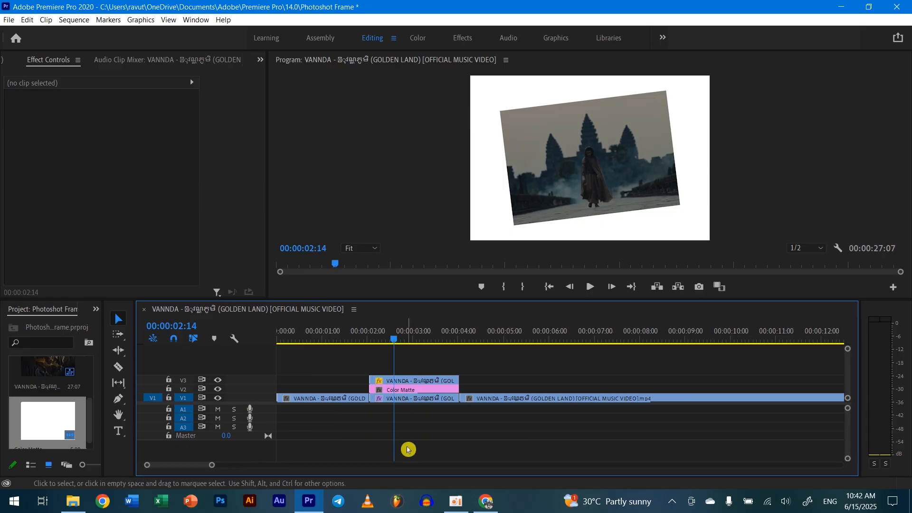
Set the color matte's scale to 75 and its rotation to -7°.
{"action": "left_click", "coordinate": [411, 390]}
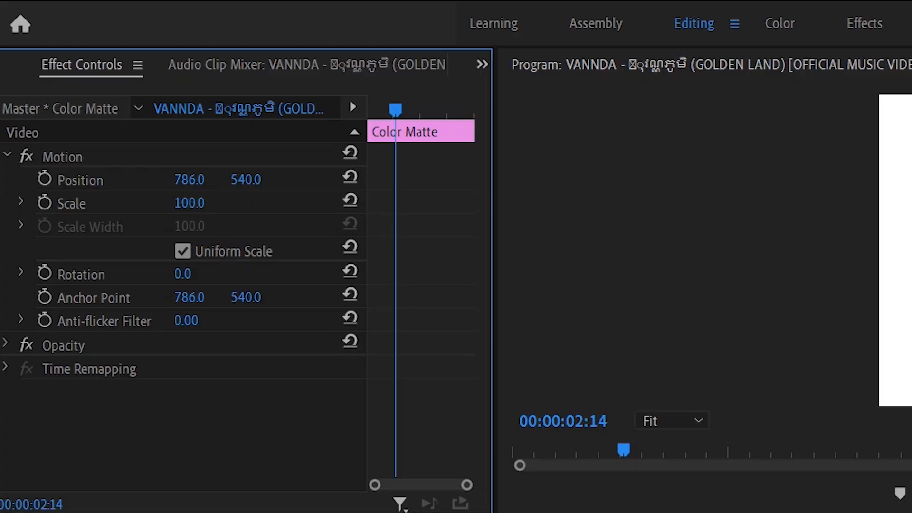
{"action": "left_click", "coordinate": [113, 132]}
{"action": "type", "text": "75"}
{"action": "key", "text": "Return"}
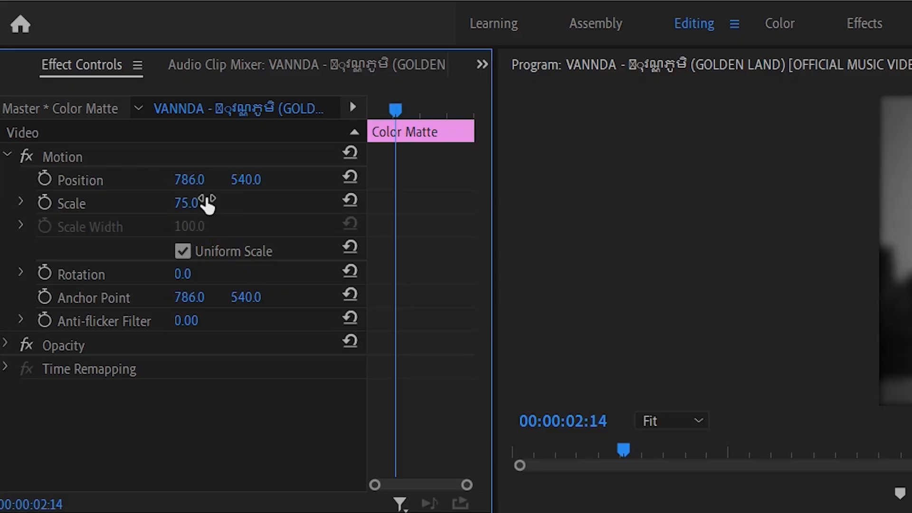
{"action": "left_click", "coordinate": [182, 274]}
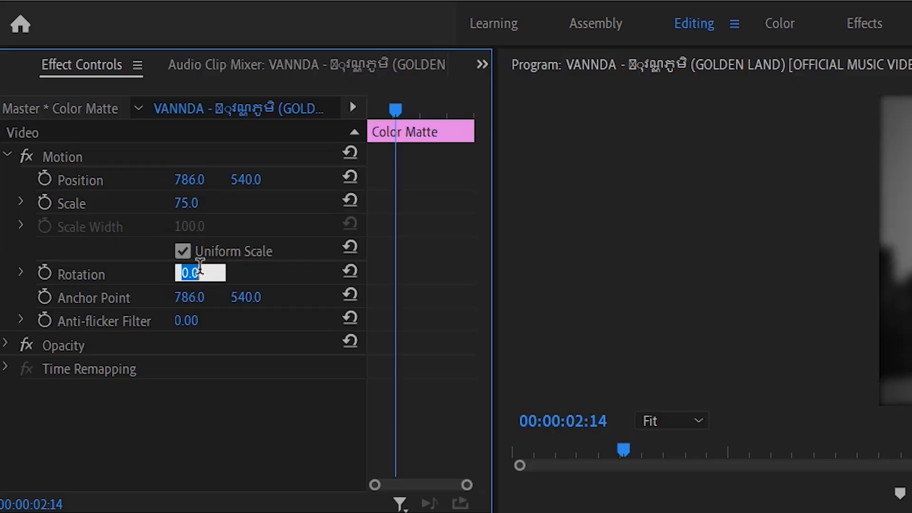
{"action": "key", "text": "Return"}
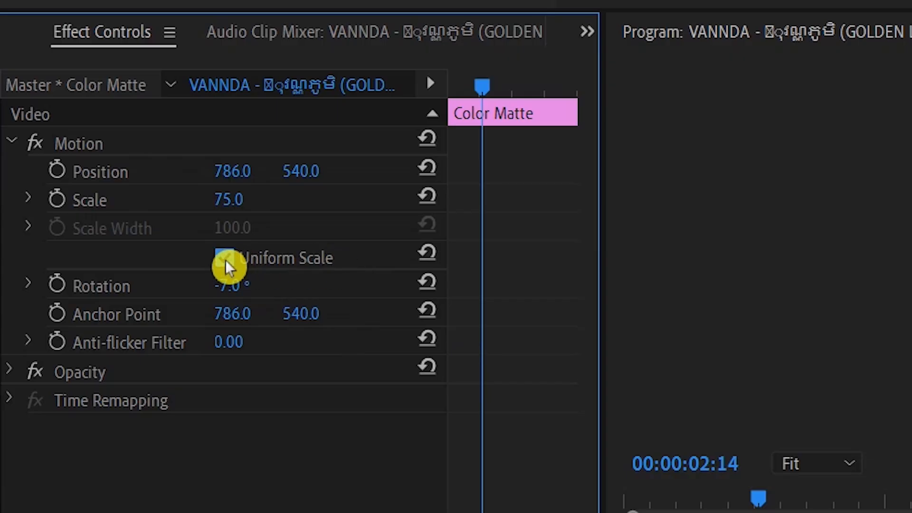
Turn off Uniform Scale for the color matte and set its scale width to 73.
{"action": "left_click", "coordinate": [225, 259]}
{"action": "left_click", "coordinate": [252, 223]}
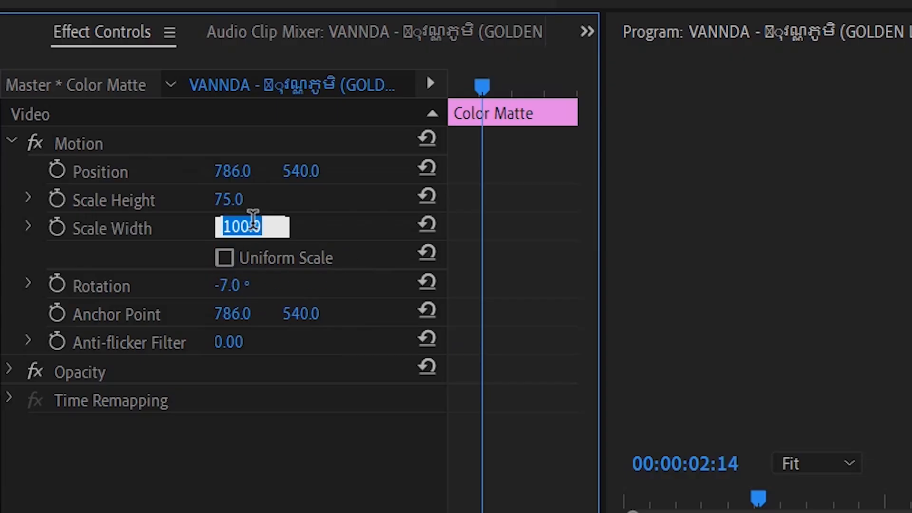
{"action": "type", "text": "73"}
{"action": "key", "text": "Return"}
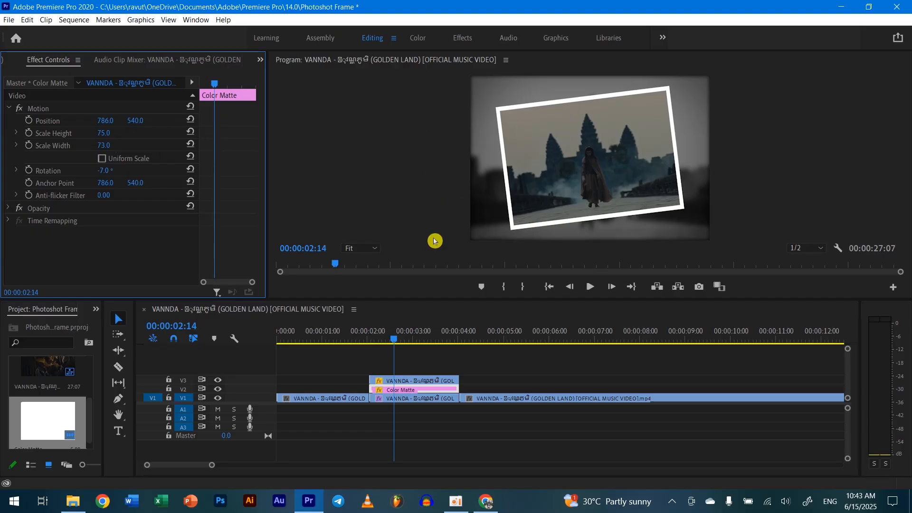
Play the sequence from before the frame hold to review the white-framed still.
{"action": "left_click", "coordinate": [423, 381]}
{"action": "left_click", "coordinate": [393, 341]}
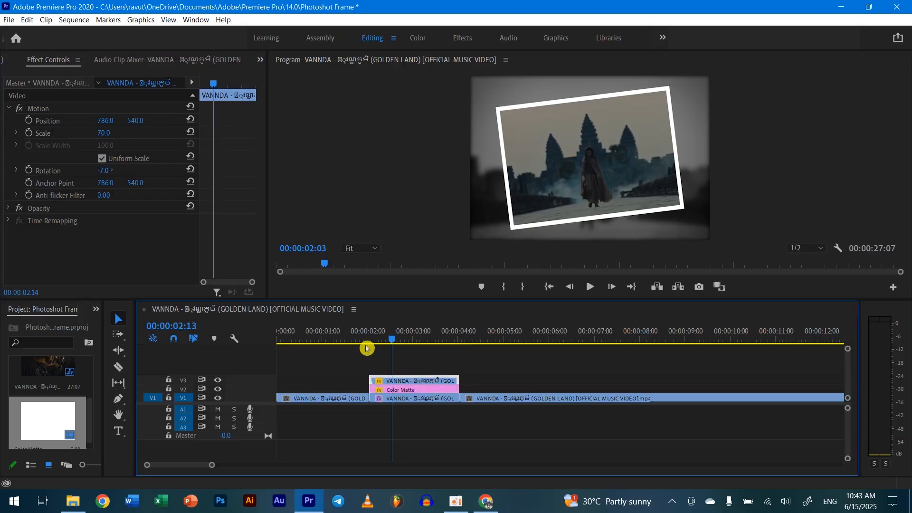
{"action": "left_click_drag", "start_coordinate": [367, 349], "coordinate": [357, 352]}
{"action": "key", "text": "space"}
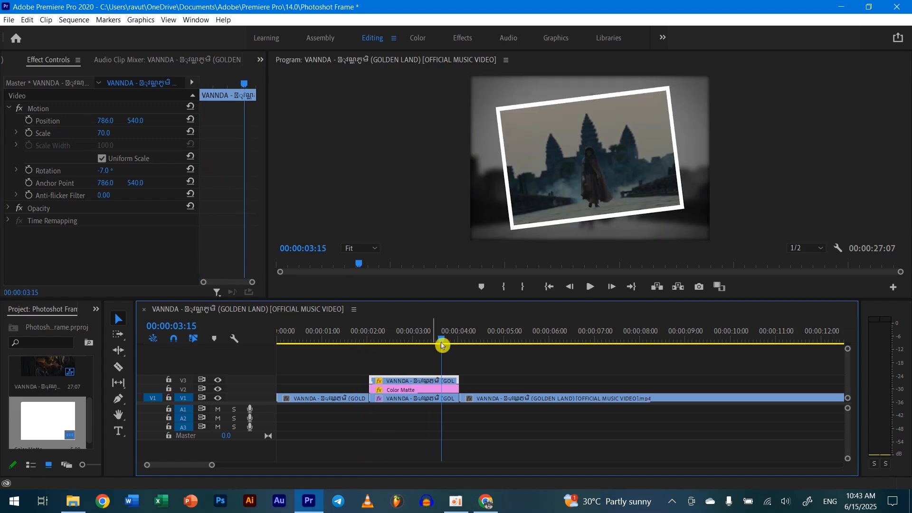
{"action": "left_click", "coordinate": [346, 352]}
{"action": "key", "text": "space"}
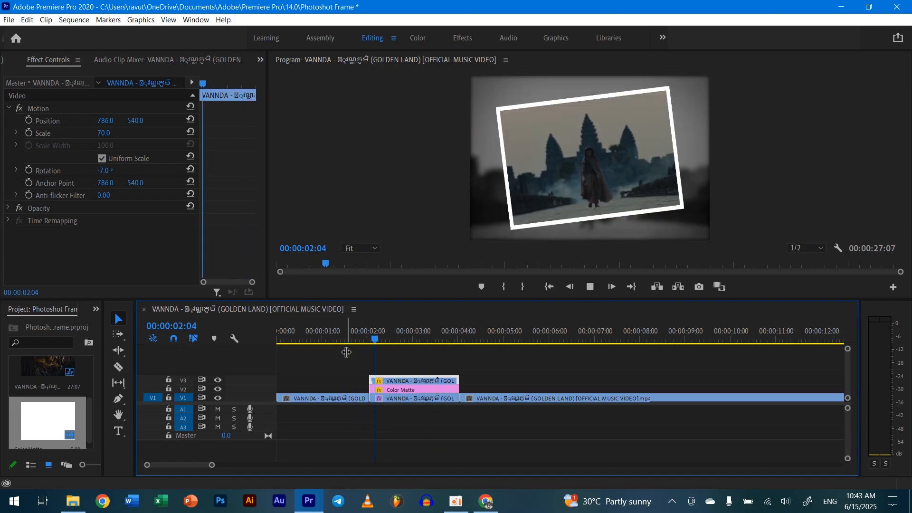
{"action": "left_click", "coordinate": [365, 356]}
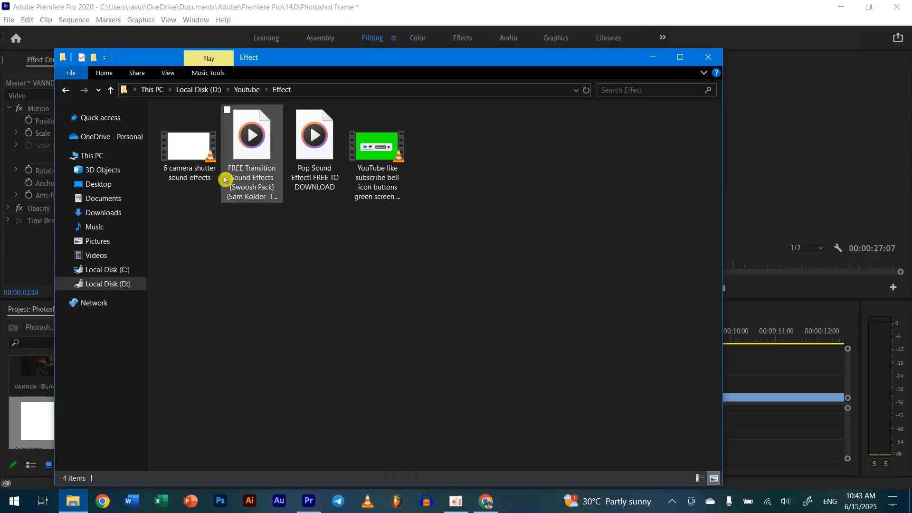
Add the "6 camera shutter sound effects" file from the Effect folder to V4 and A4, aligned to the sequence start.
{"action": "left_click", "coordinate": [212, 171]}
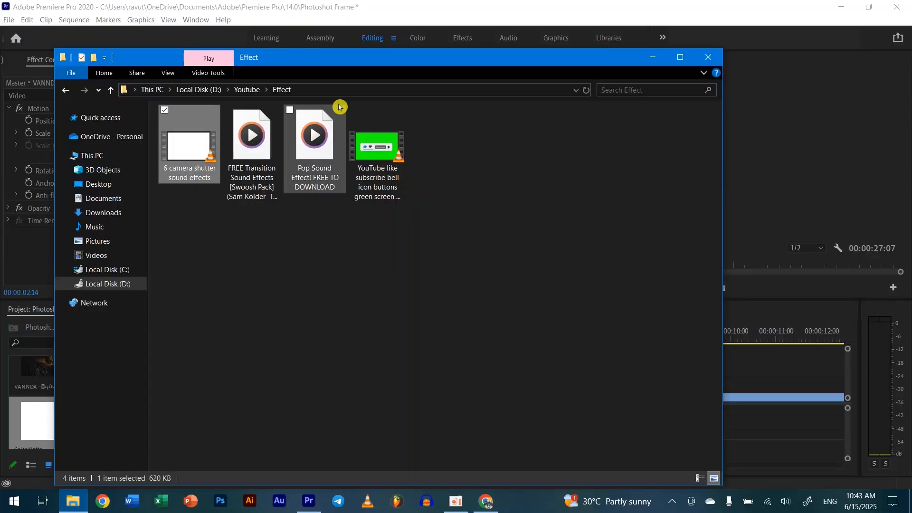
{"action": "left_click_drag", "start_coordinate": [328, 63], "coordinate": [742, 193]}
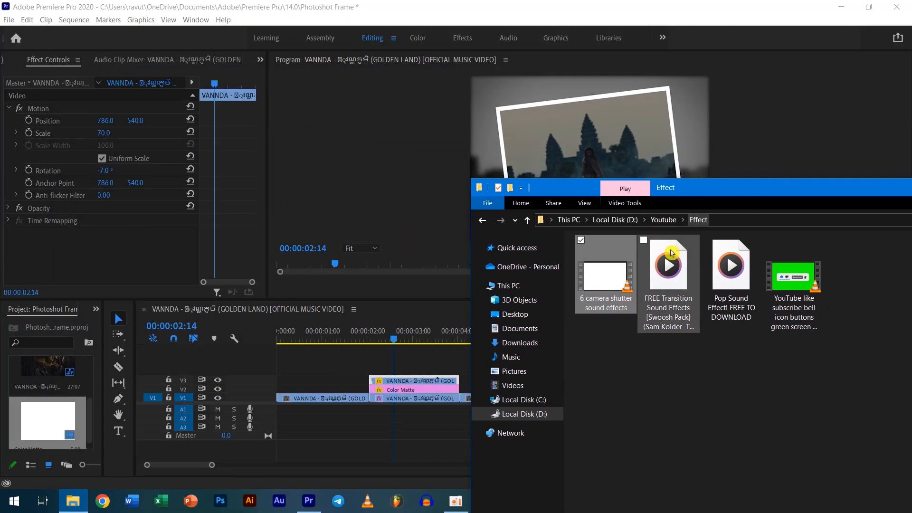
{"action": "left_click_drag", "start_coordinate": [597, 270], "coordinate": [346, 374]}
{"action": "key", "text": "Delete"}
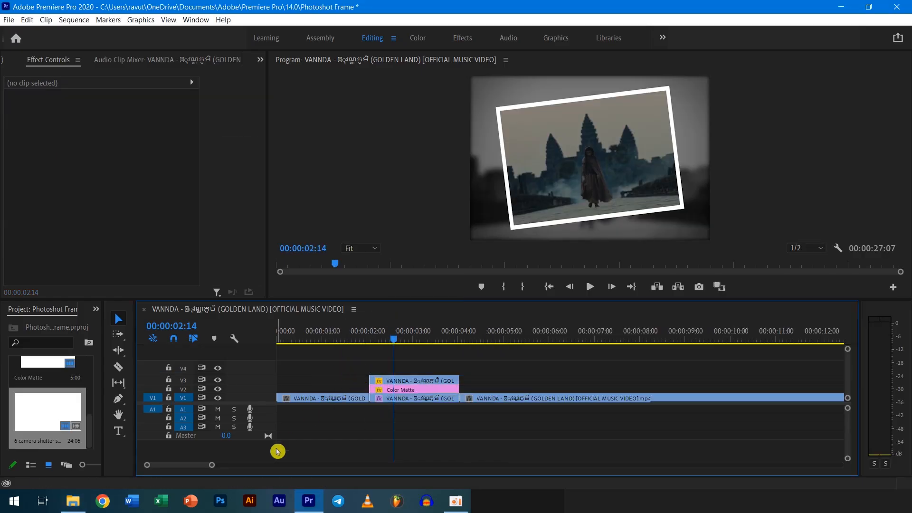
{"action": "key", "text": "alt+Tab"}
{"action": "left_click_drag", "start_coordinate": [605, 272], "coordinate": [322, 371]}
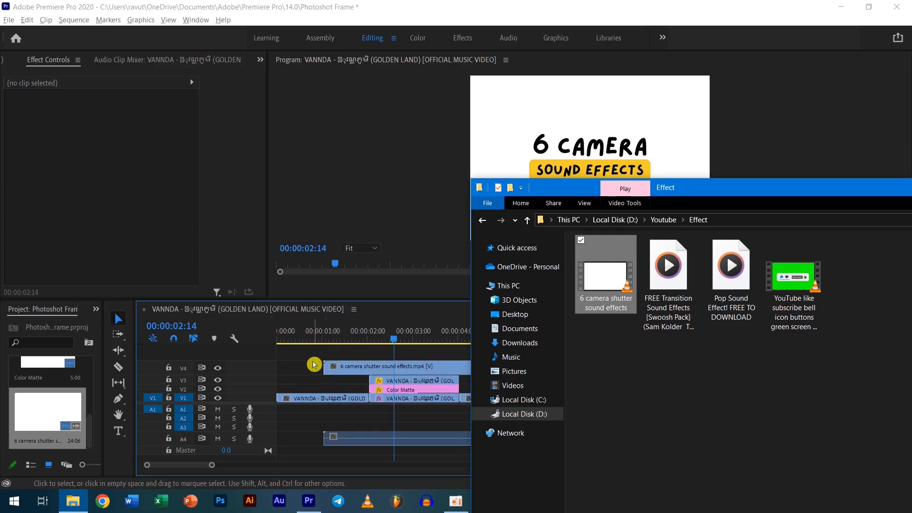
{"action": "left_click", "coordinate": [357, 364]}
{"action": "left_click_drag", "start_coordinate": [450, 370], "coordinate": [395, 375]}
Unlink the camera shutter clip's video from its audio and delete the video part from V4.
{"action": "right_click", "coordinate": [446, 444]}
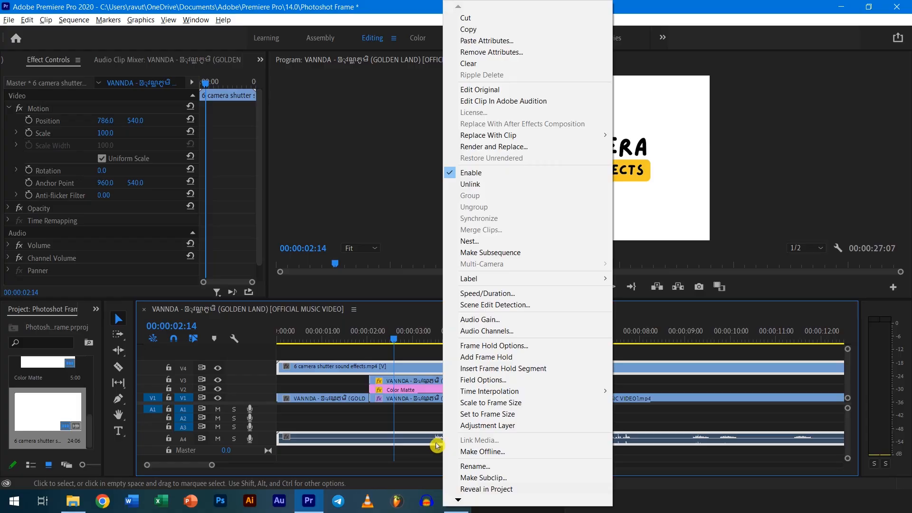
{"action": "left_click", "coordinate": [473, 185]}
{"action": "left_click", "coordinate": [349, 391]}
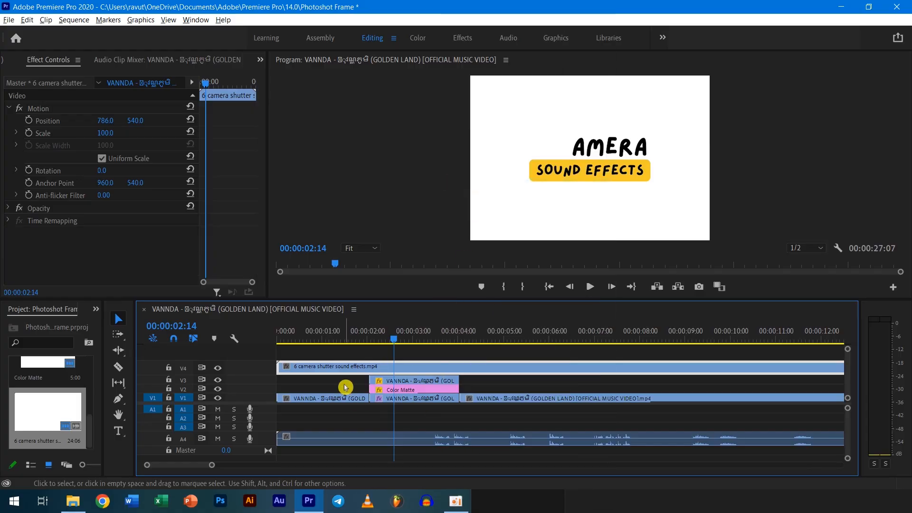
{"action": "left_click", "coordinate": [374, 366]}
{"action": "key", "text": "Delete"}
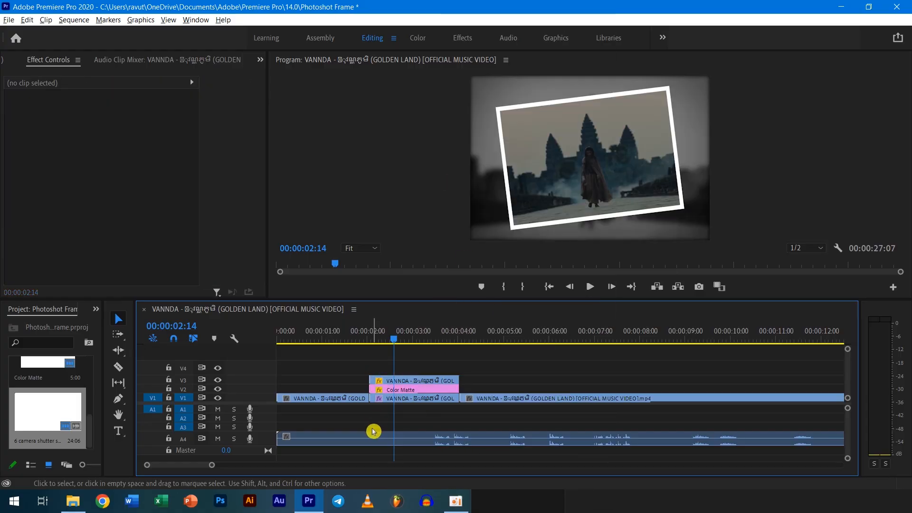
Locate the first shutter sound in the A4 audio and split the clip at 00:00:03:10 and just after that sound.
{"action": "key", "text": "space"}
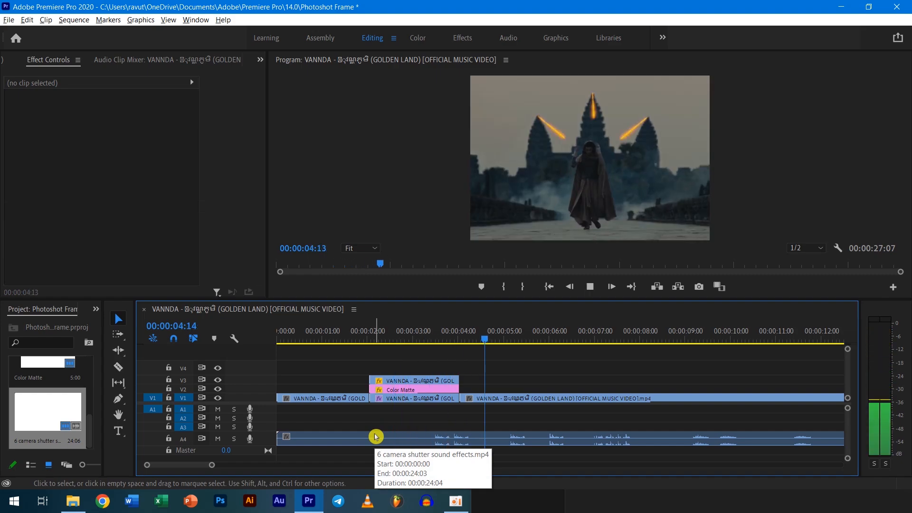
{"action": "key", "text": "space"}
{"action": "left_click_drag", "start_coordinate": [497, 342], "coordinate": [432, 350]}
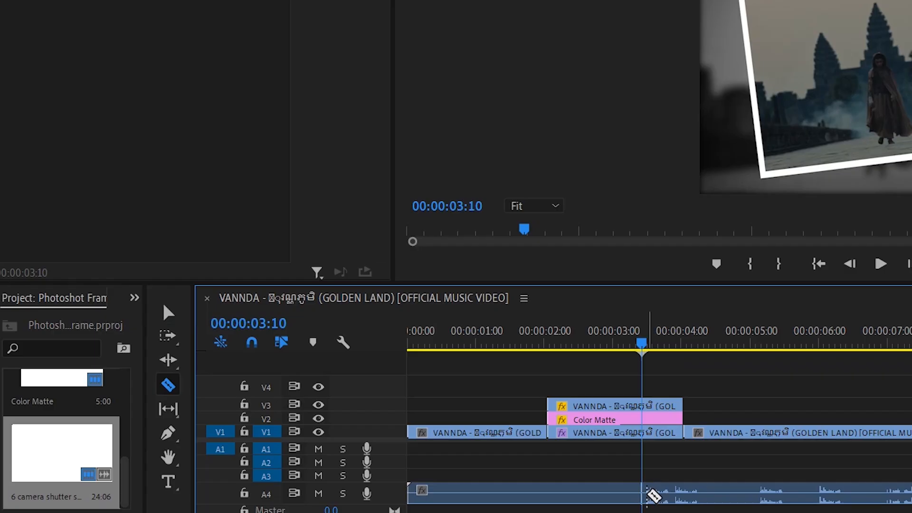
{"action": "left_click", "coordinate": [120, 366]}
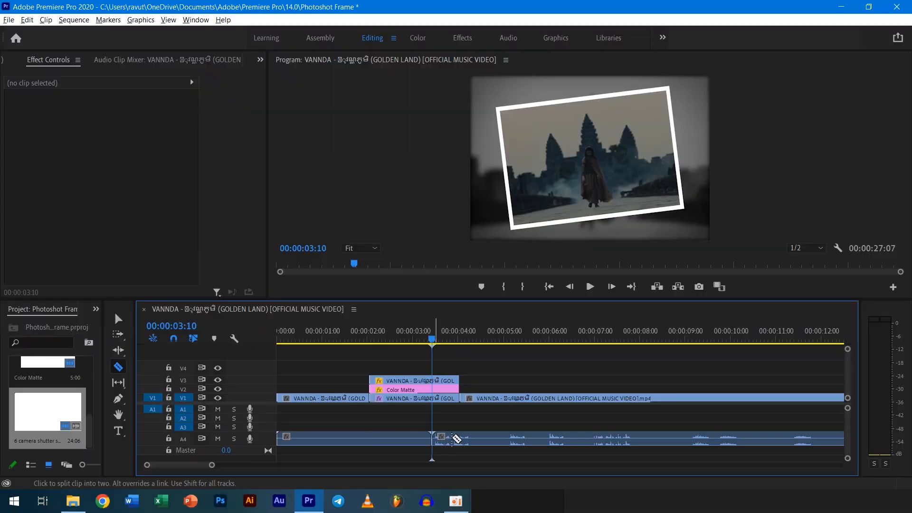
{"action": "left_click", "coordinate": [472, 438]}
Delete the A4 audio pieces before and after the first shutter sound.
{"action": "key", "text": "v"}
{"action": "left_click", "coordinate": [407, 443]}
{"action": "key", "text": "Delete"}
{"action": "left_click", "coordinate": [517, 435]}
{"action": "key", "text": "Delete"}
Move the shutter sound on A4 to the start of the frame hold clips and play it back.
{"action": "left_click_drag", "start_coordinate": [460, 441], "coordinate": [399, 443]}
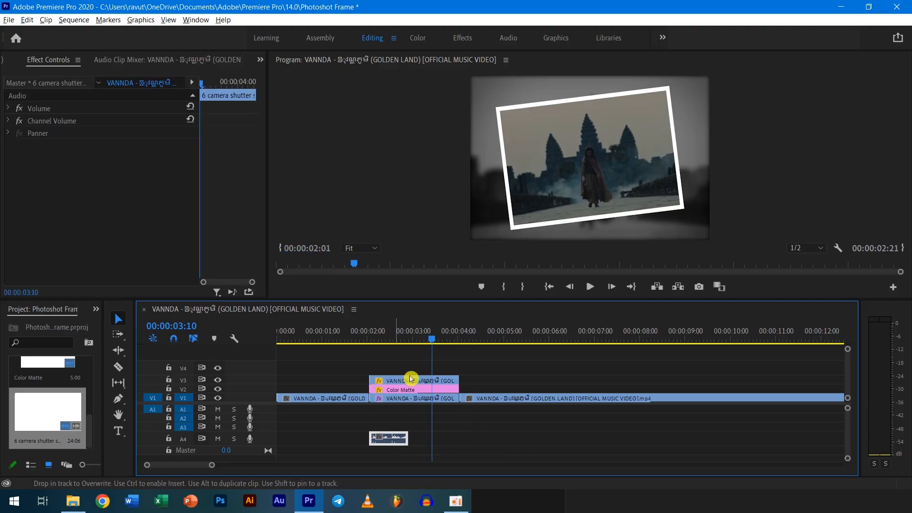
{"action": "left_click", "coordinate": [351, 359]}
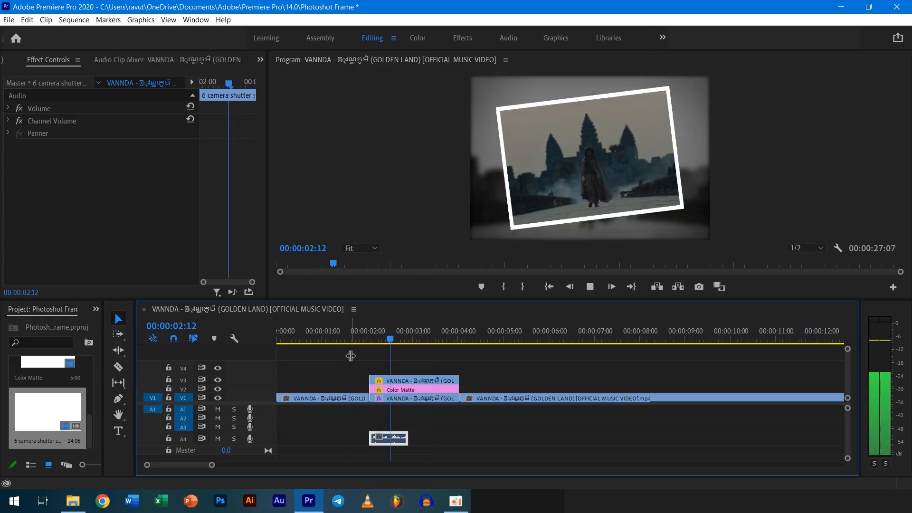
{"action": "key", "text": "space"}
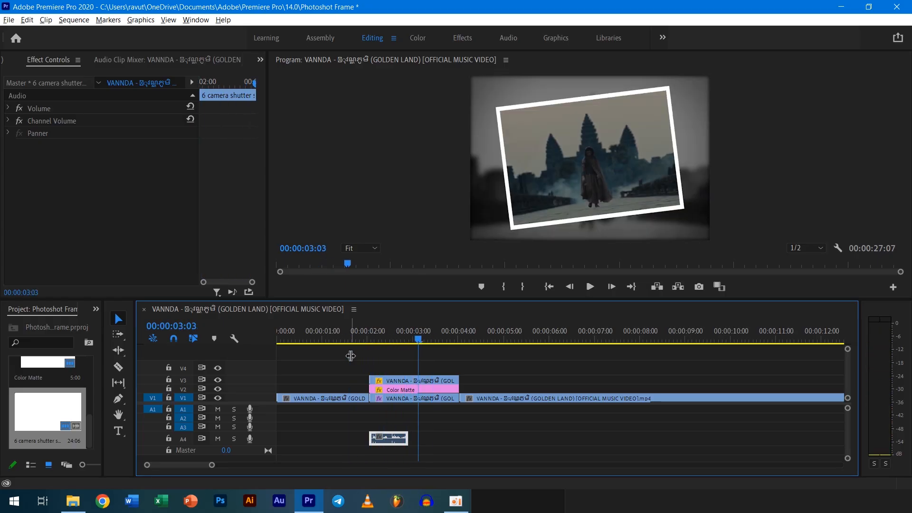
Set the default audio output to the AirPods Pro Stereo headphones, suppress further device-change warnings, and play back the frame hold section.
{"action": "left_click", "coordinate": [30, 21]}
{"action": "mouse_move", "coordinate": [88, 340]}
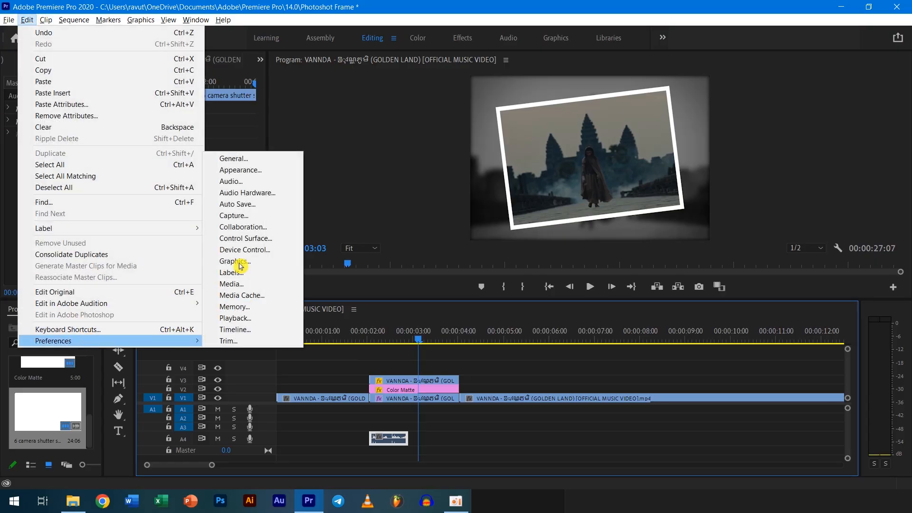
{"action": "left_click", "coordinate": [242, 193]}
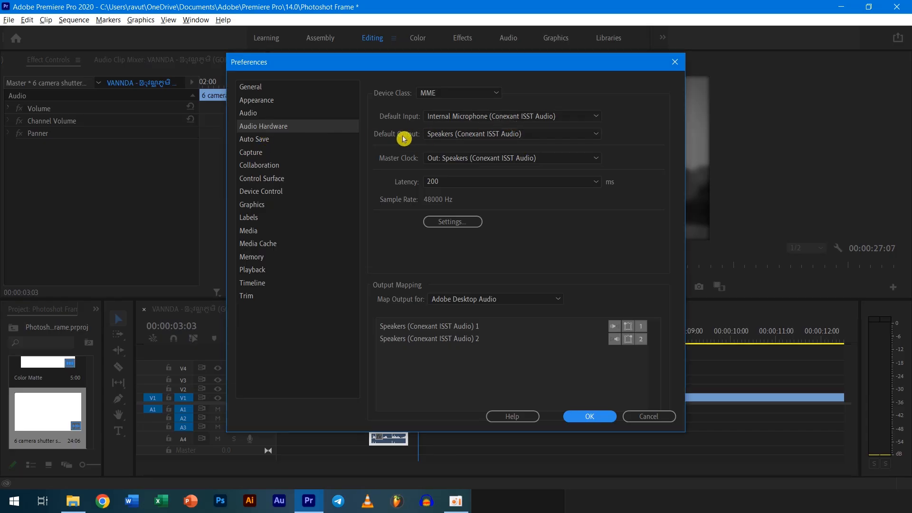
{"action": "left_click", "coordinate": [452, 135]}
{"action": "left_click", "coordinate": [504, 159]}
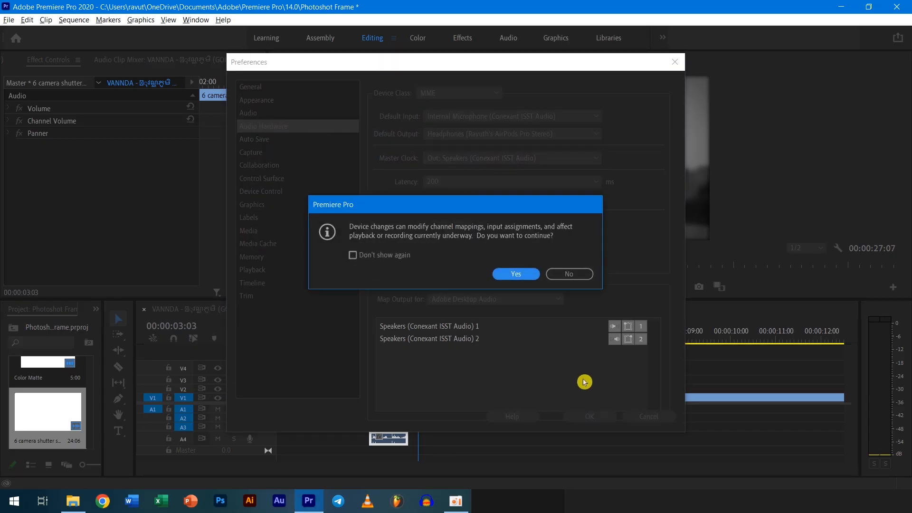
{"action": "left_click", "coordinate": [399, 255]}
{"action": "left_click", "coordinate": [523, 275]}
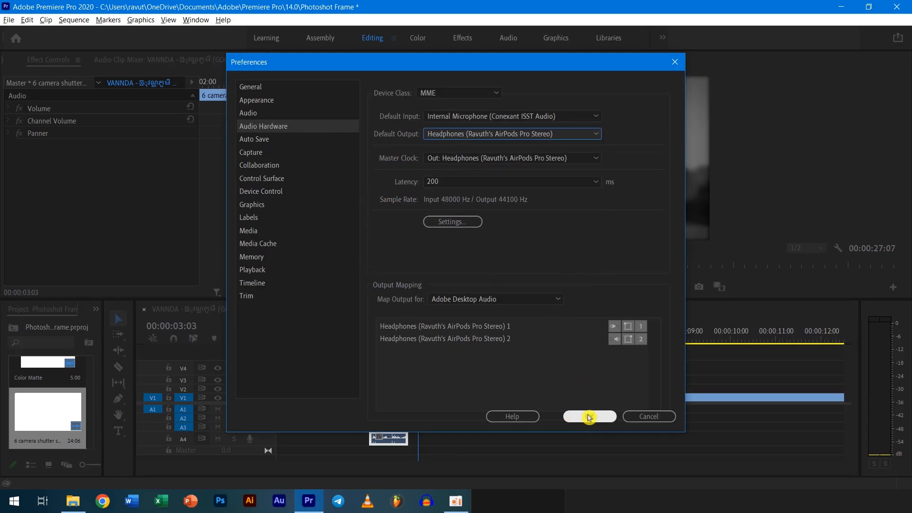
{"action": "key", "text": "Return"}
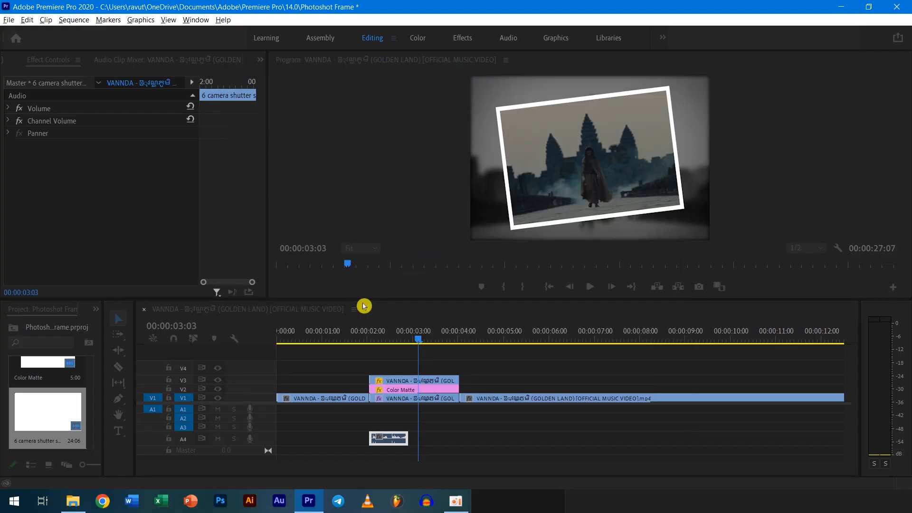
{"action": "left_click", "coordinate": [418, 344]}
{"action": "key", "text": "space"}
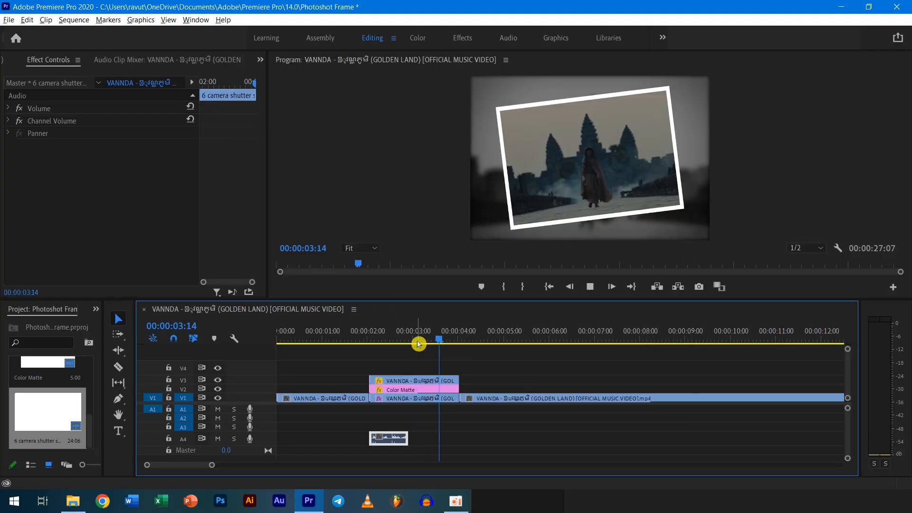
{"action": "left_click", "coordinate": [307, 345]}
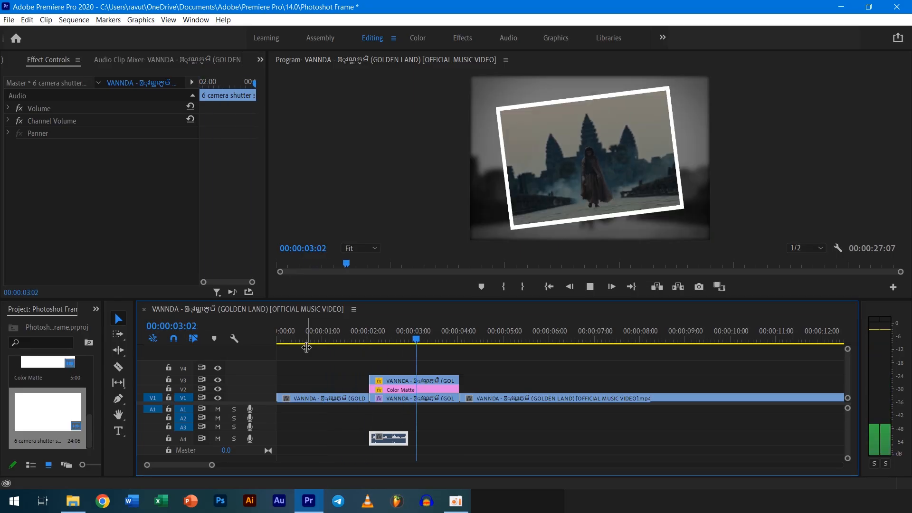
{"action": "key", "text": "space"}
Trim one frame off the start of the A4 shutter sound and realign it with the start of the frame hold clips.
{"action": "scroll", "coordinate": [398, 428], "scroll_direction": "up", "scroll_amount": 2, "text": "alt"}
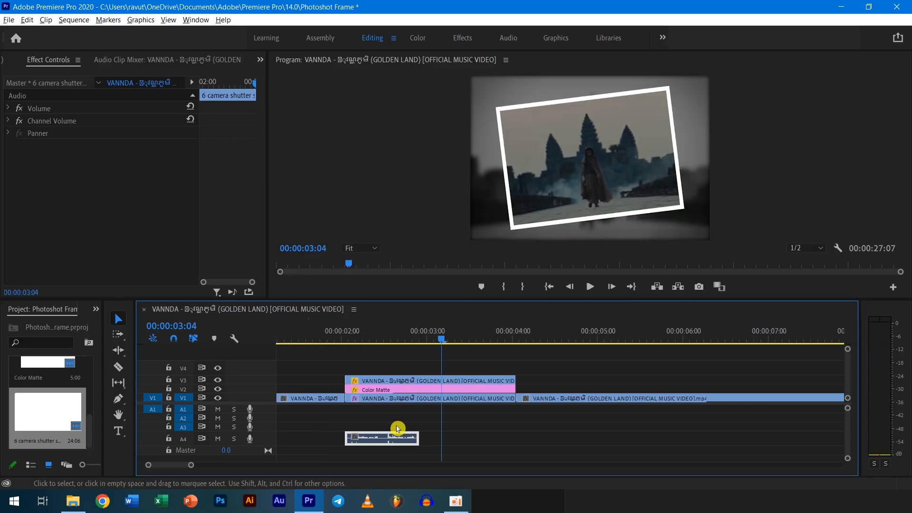
{"action": "scroll", "coordinate": [394, 430], "scroll_direction": "up", "scroll_amount": 1, "text": "alt"}
{"action": "left_click_drag", "start_coordinate": [378, 438], "coordinate": [377, 438]}
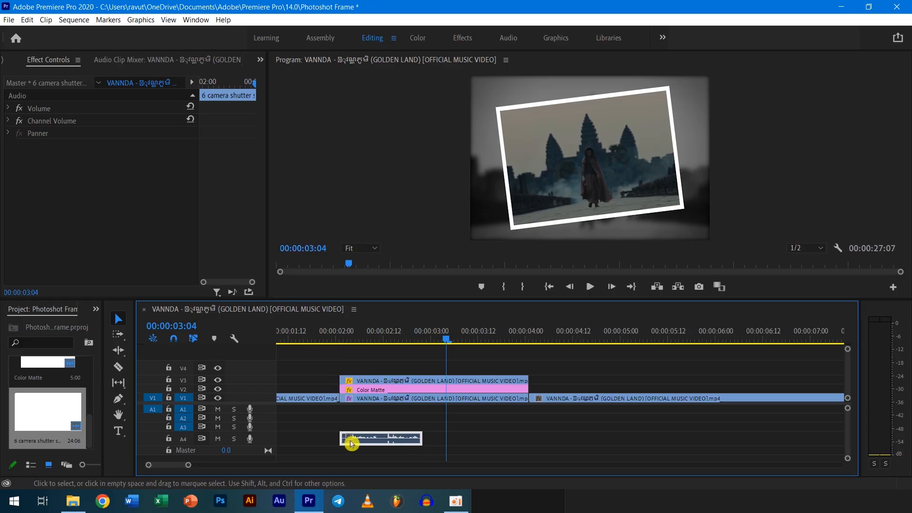
{"action": "scroll", "coordinate": [343, 439], "scroll_direction": "up", "scroll_amount": 2, "text": "alt"}
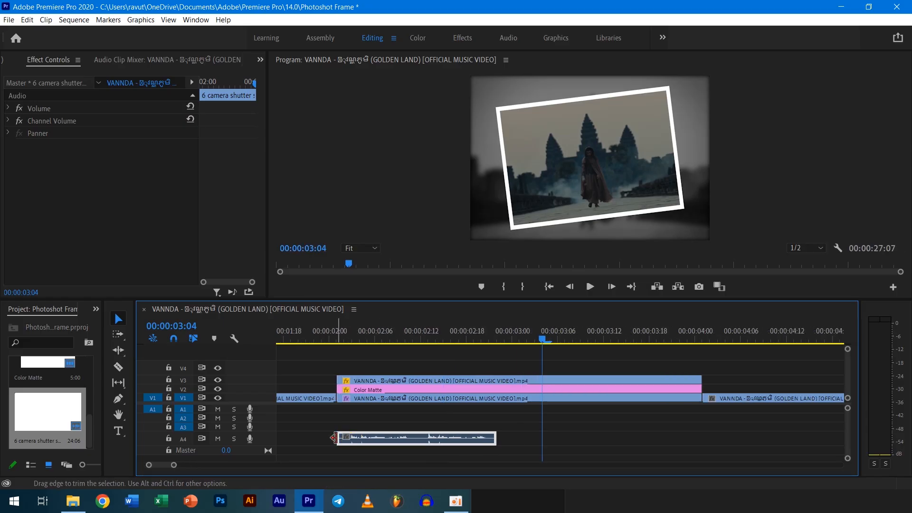
{"action": "left_click_drag", "start_coordinate": [343, 438], "coordinate": [346, 439]}
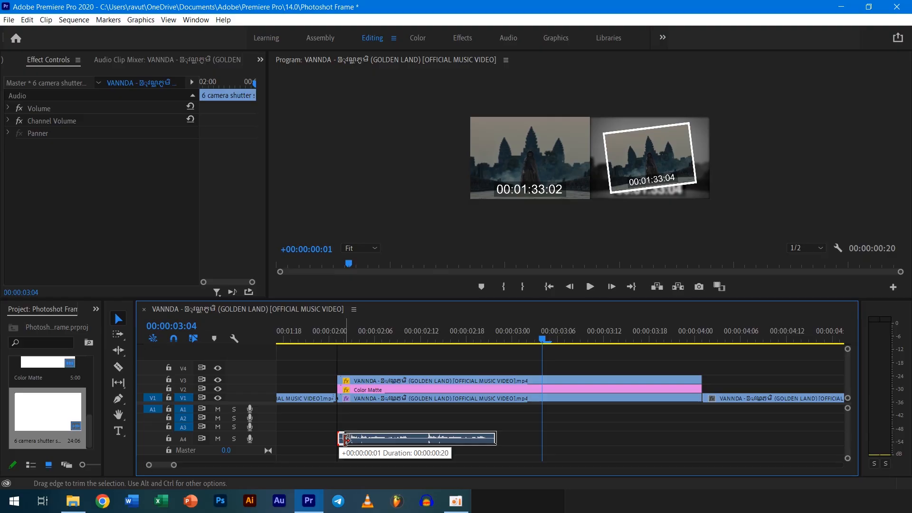
{"action": "left_click_drag", "start_coordinate": [346, 439], "coordinate": [366, 437]}
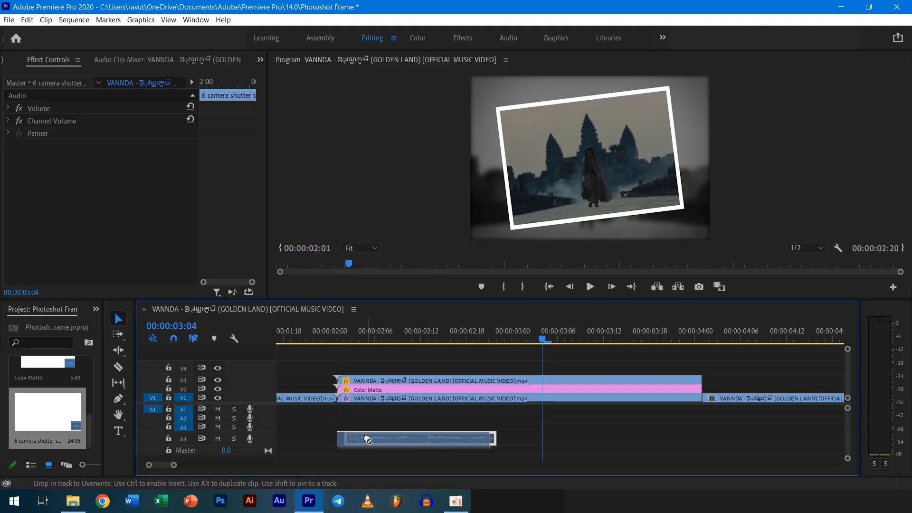
{"action": "left_click_drag", "start_coordinate": [542, 340], "coordinate": [328, 367]}
{"action": "key", "text": "space"}
{"action": "key", "text": "space"}
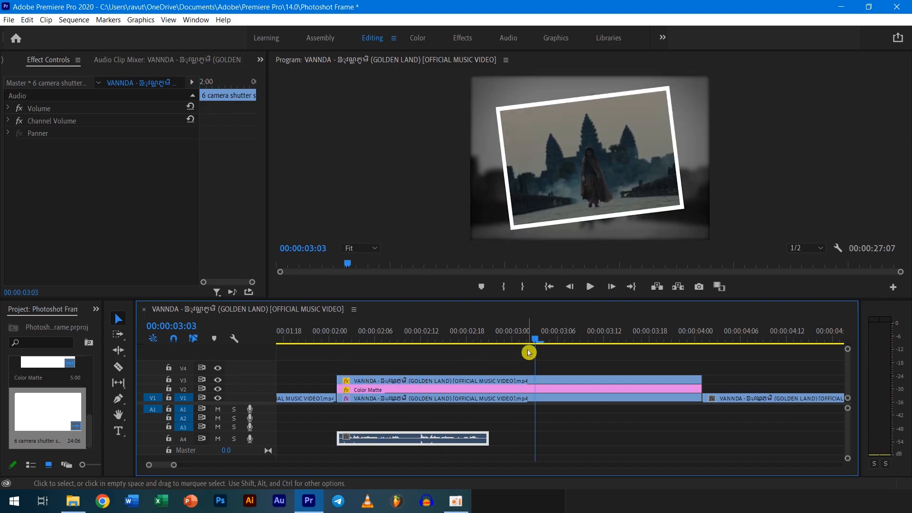
Trim the V1–V3 frame hold clips to the end of the shutter sound and place a copy of the whole group directly after it.
{"action": "left_click_drag", "start_coordinate": [499, 362], "coordinate": [501, 405]}
{"action": "left_click_drag", "start_coordinate": [700, 388], "coordinate": [489, 389]}
{"action": "left_click_drag", "start_coordinate": [477, 359], "coordinate": [441, 449]}
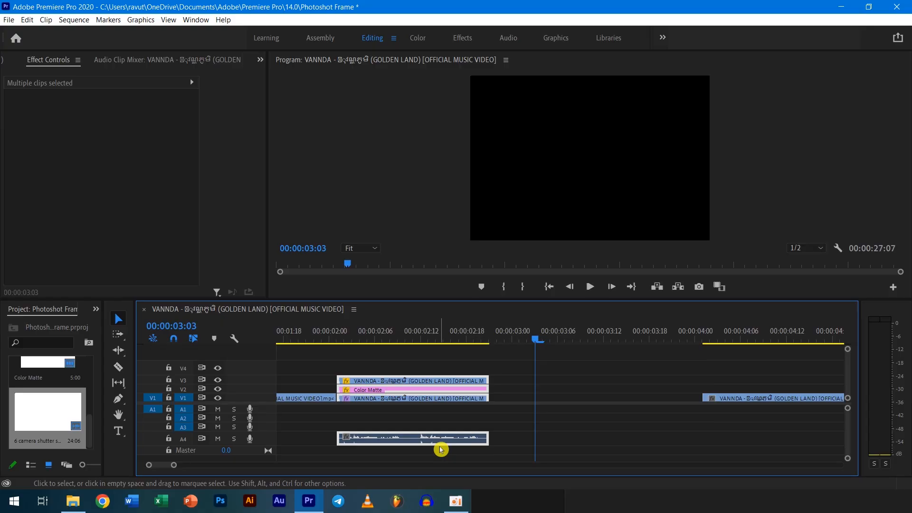
{"action": "left_click", "coordinate": [517, 383]}
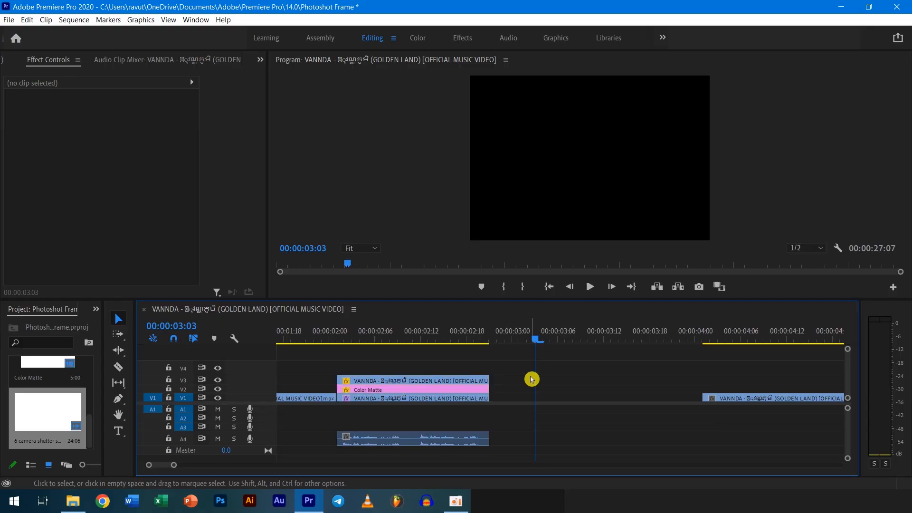
{"action": "key", "text": "ctrl+v"}
{"action": "left_click_drag", "start_coordinate": [591, 383], "coordinate": [541, 438]}
Move the remaining V1 video against the copied group and shorten the first group's V1–V3 clips to roughly half the shutter clip's length.
{"action": "left_click_drag", "start_coordinate": [687, 340], "coordinate": [459, 373]}
{"action": "left_click_drag", "start_coordinate": [740, 401], "coordinate": [325, 362]}
{"action": "key", "text": "space"}
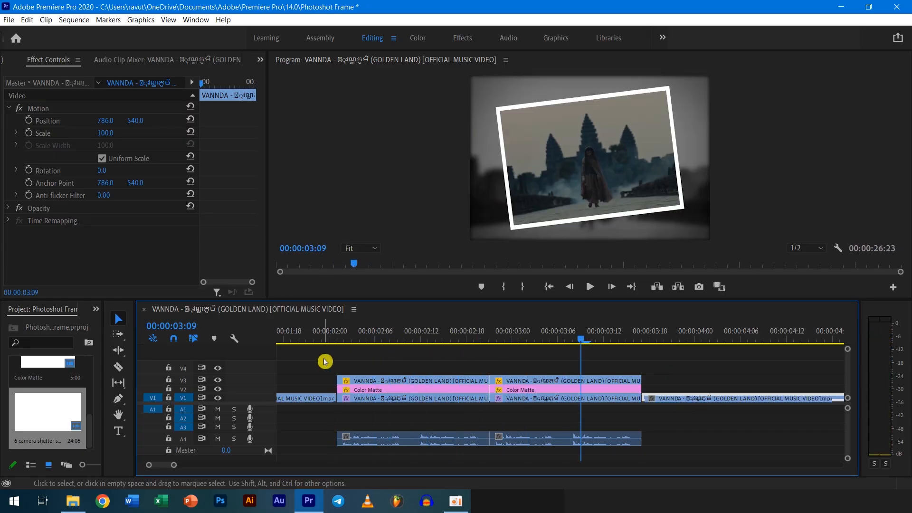
{"action": "left_click_drag", "start_coordinate": [463, 369], "coordinate": [404, 395]}
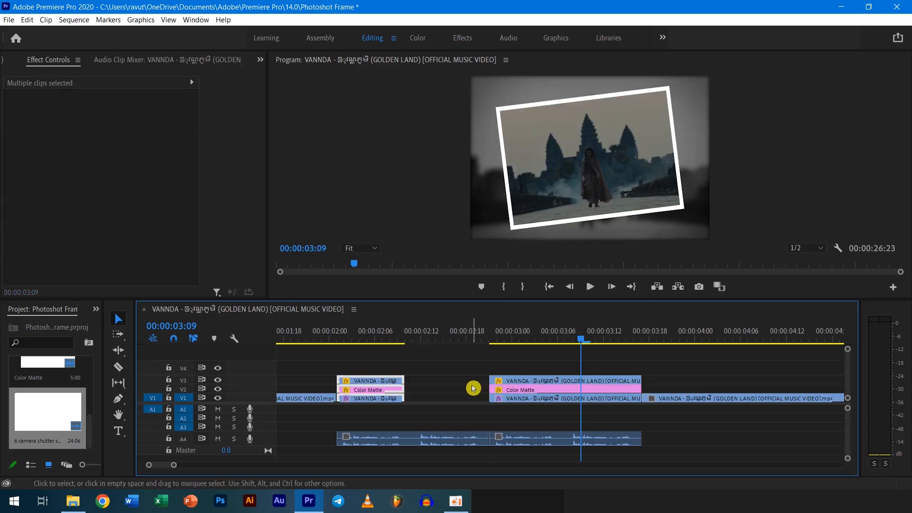
{"action": "left_click", "coordinate": [540, 383]}
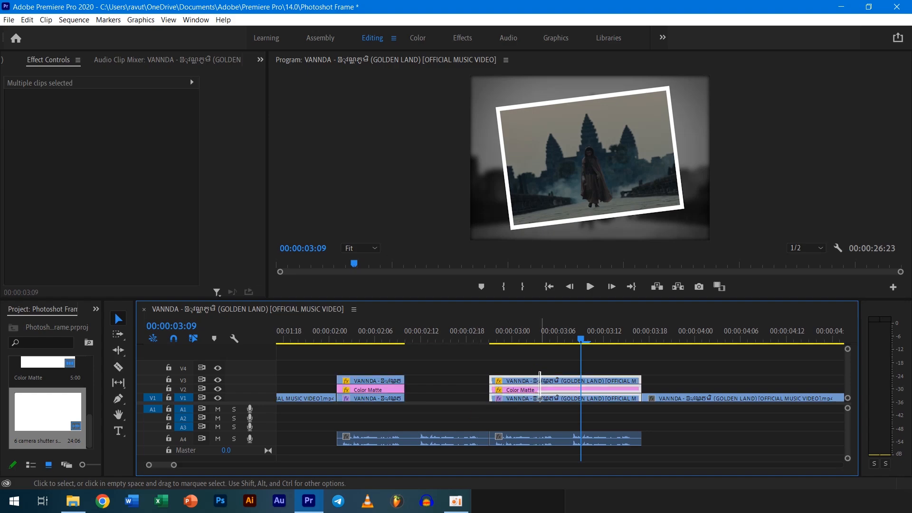
{"action": "left_click_drag", "start_coordinate": [540, 382], "coordinate": [464, 385]}
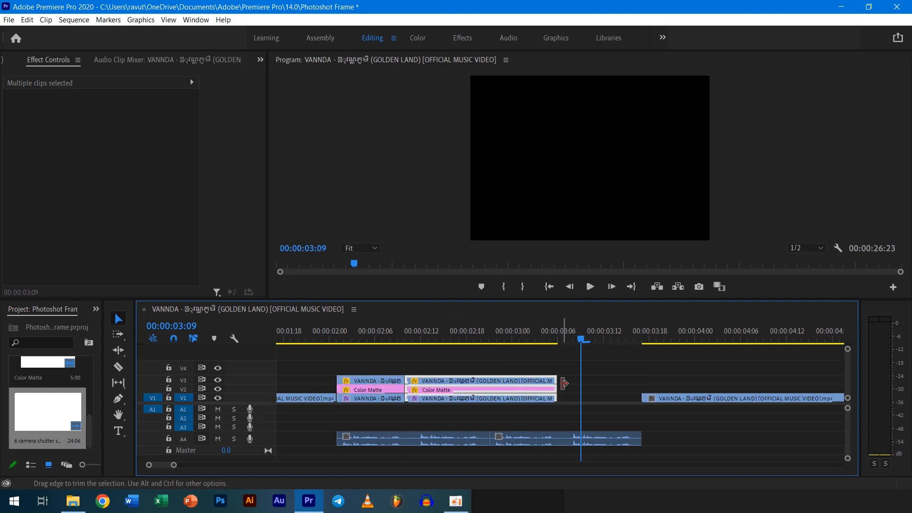
{"action": "key", "text": "ctrl+z"}
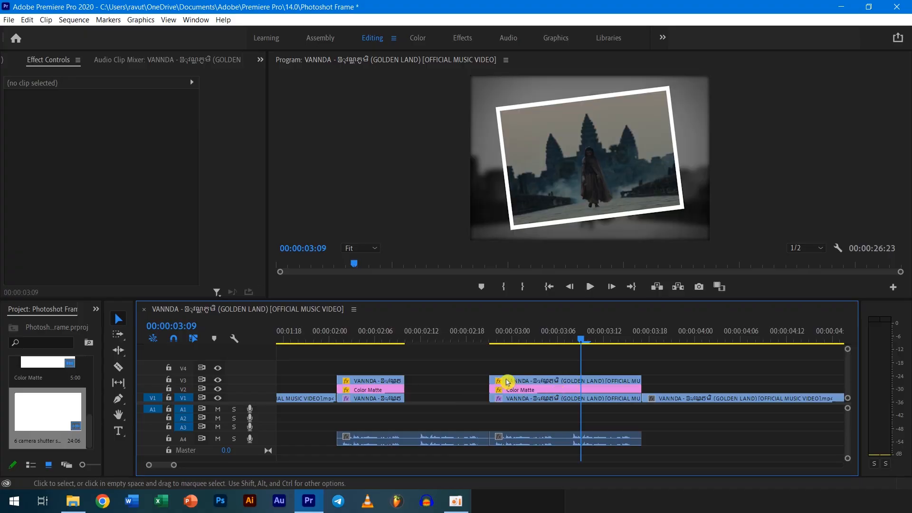
{"action": "left_click_drag", "start_coordinate": [547, 382], "coordinate": [470, 399]}
{"action": "key", "text": "ctrl+z"}
Fit the second group's V1–V3 clips between the second shutter peak and the end of the first A4 shutter clip.
{"action": "left_click_drag", "start_coordinate": [568, 380], "coordinate": [486, 390]}
{"action": "left_click", "coordinate": [510, 377]}
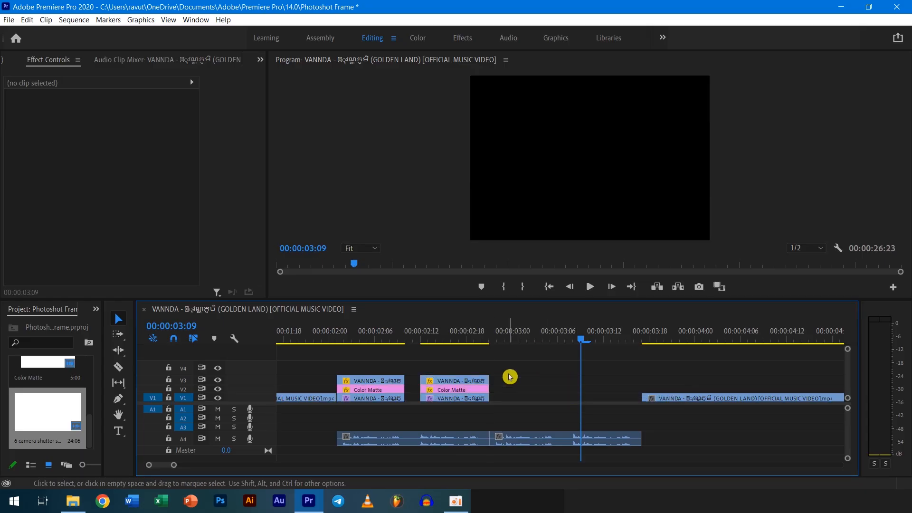
Duplicate both shortened V1–V3 groups above the second A4 shutter clip, deleting the V1 fragment left between the copies.
{"action": "left_click_drag", "start_coordinate": [371, 363], "coordinate": [444, 406]}
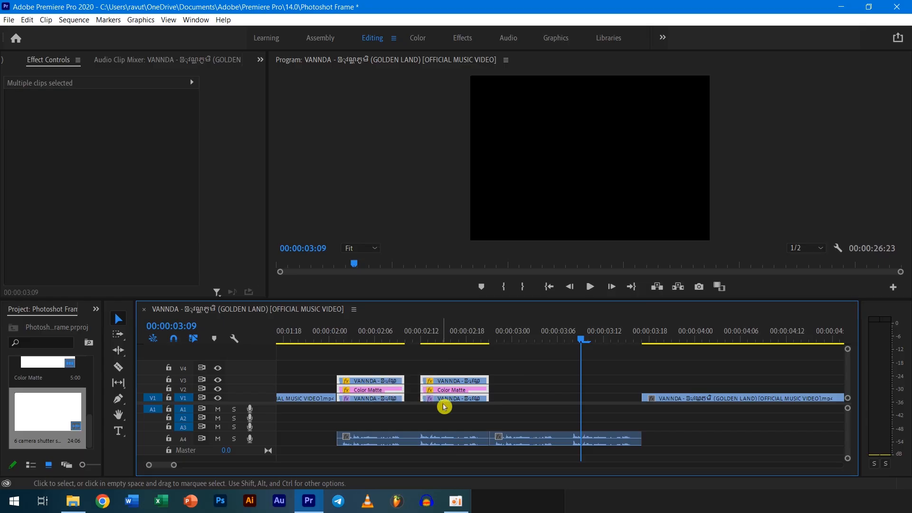
{"action": "key", "text": "ctrl+v"}
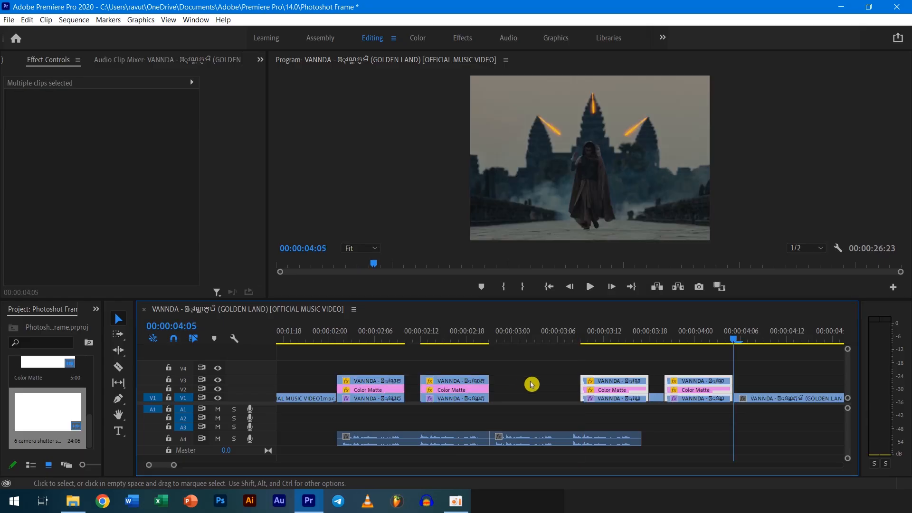
{"action": "left_click", "coordinate": [658, 398]}
{"action": "key", "text": "Delete"}
{"action": "left_click_drag", "start_coordinate": [645, 367], "coordinate": [694, 419]}
{"action": "left_click_drag", "start_coordinate": [687, 387], "coordinate": [591, 386]}
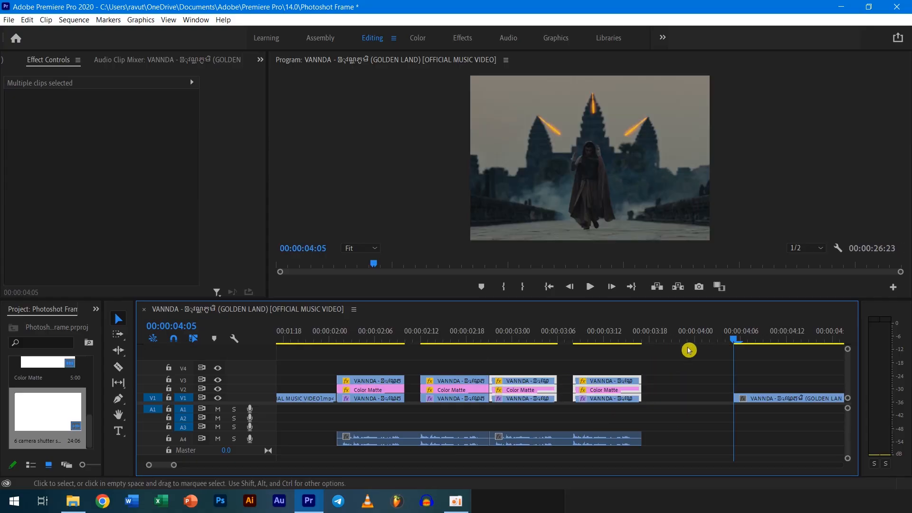
Play back the four freeze-frame groups to check their timing against the shutter sounds.
{"action": "scroll", "coordinate": [539, 407], "scroll_direction": "down", "scroll_amount": 2}
{"action": "left_click_drag", "start_coordinate": [668, 343], "coordinate": [363, 382]}
{"action": "key", "text": "space"}
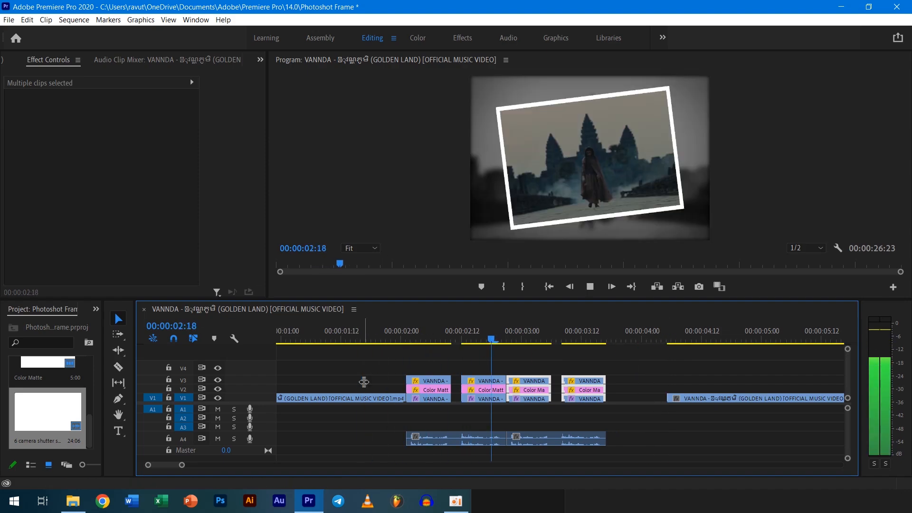
{"action": "left_click", "coordinate": [446, 390]}
{"action": "left_click_drag", "start_coordinate": [625, 342], "coordinate": [484, 406]}
{"action": "left_click", "coordinate": [485, 393]}
{"action": "left_click_drag", "start_coordinate": [484, 365], "coordinate": [481, 406]}
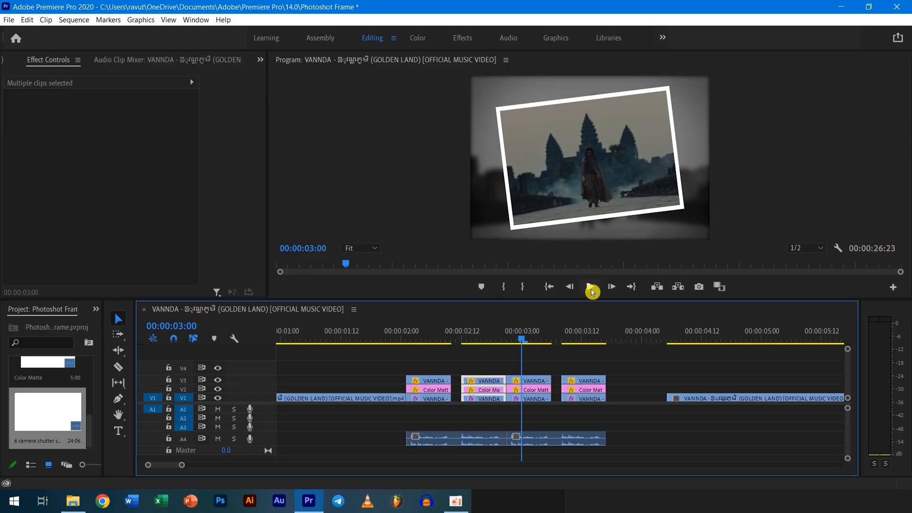
{"action": "left_click", "coordinate": [589, 362]}
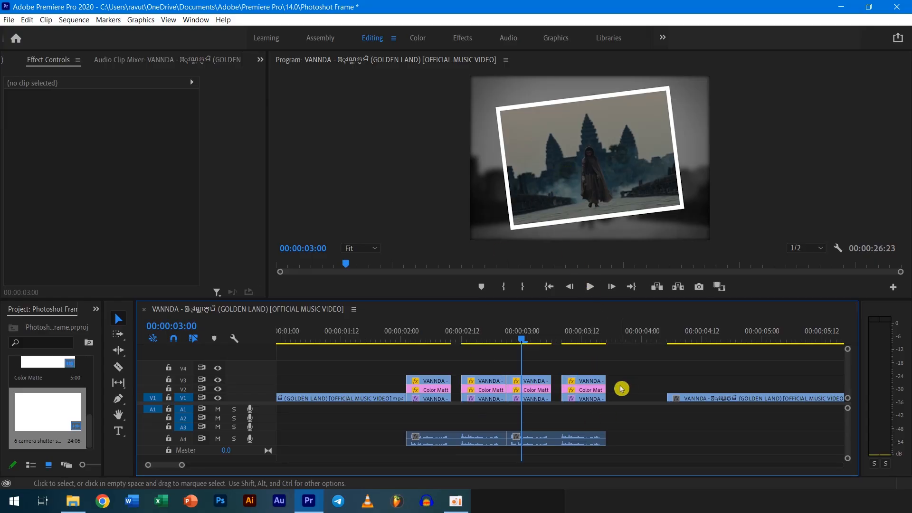
Set the rotation of the second group's V3 still and its V2 Color Matte to 7°.
{"action": "left_click", "coordinate": [491, 382]}
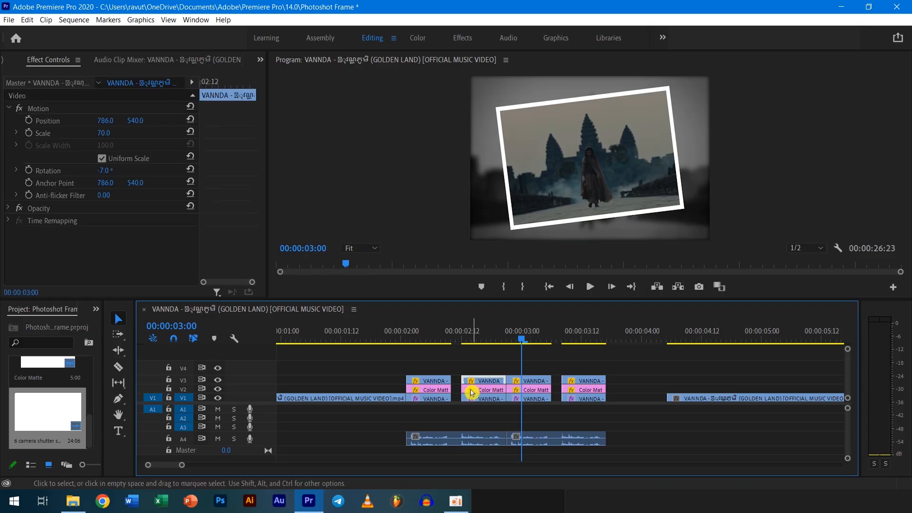
{"action": "left_click_drag", "start_coordinate": [519, 342], "coordinate": [482, 347]}
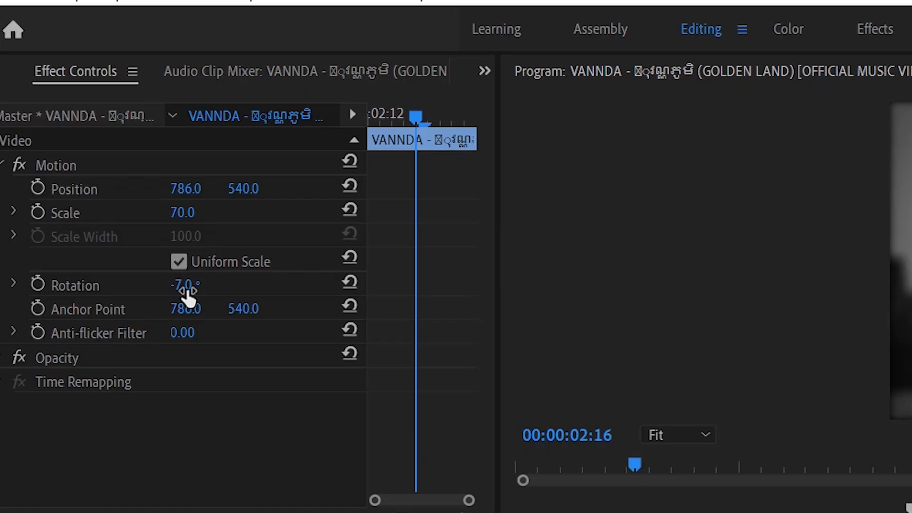
{"action": "left_click", "coordinate": [110, 168]}
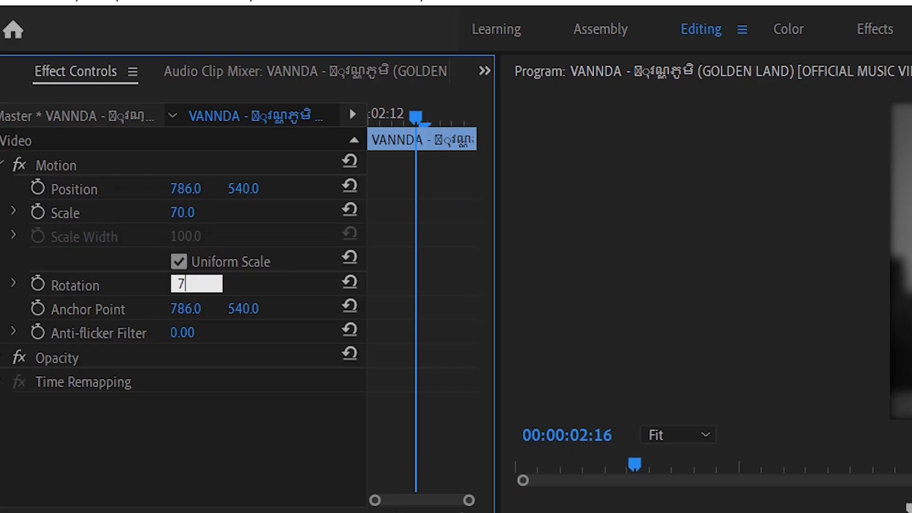
{"action": "key", "text": "Return"}
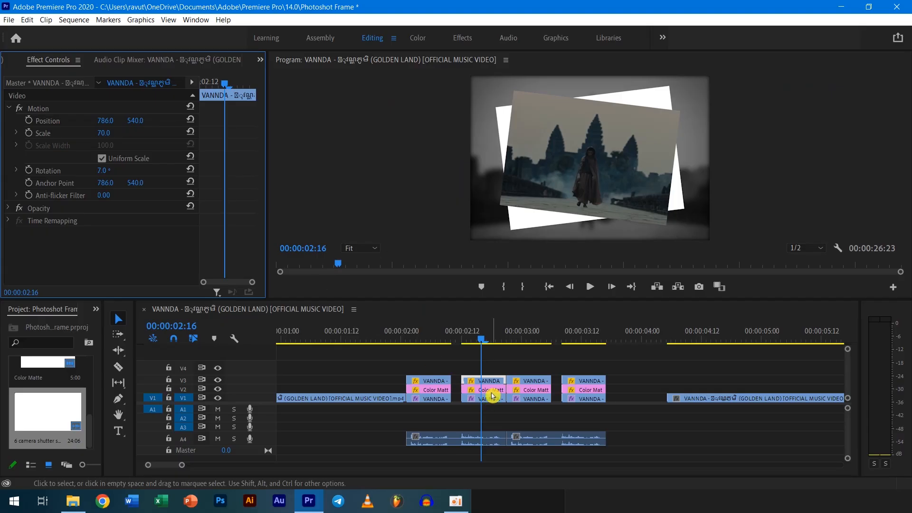
{"action": "left_click", "coordinate": [492, 393]}
{"action": "left_click", "coordinate": [190, 279]}
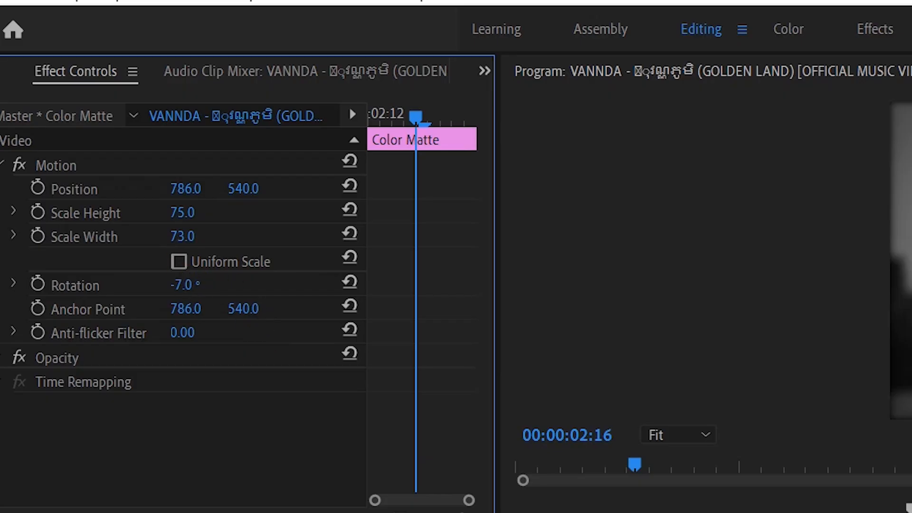
{"action": "type", "text": "7"}
{"action": "key", "text": "Return"}
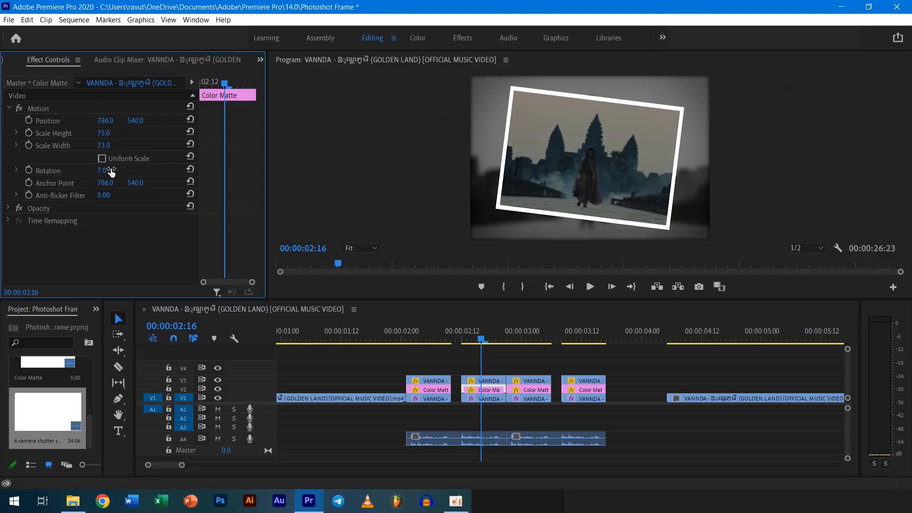
Copy the second group's V3 still and paste its motion attributes, including the 7° rotation, onto the fourth group's V3 still.
{"action": "left_click_drag", "start_coordinate": [484, 339], "coordinate": [576, 366]}
{"action": "left_click", "coordinate": [589, 380]}
{"action": "left_click", "coordinate": [595, 387]}
{"action": "left_click", "coordinate": [580, 347]}
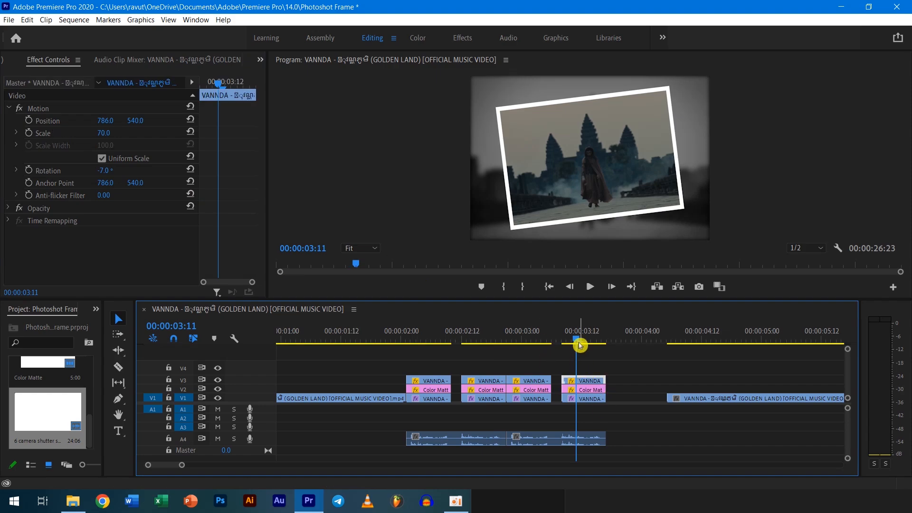
{"action": "left_click_drag", "start_coordinate": [565, 343], "coordinate": [477, 351]}
{"action": "left_click", "coordinate": [493, 382]}
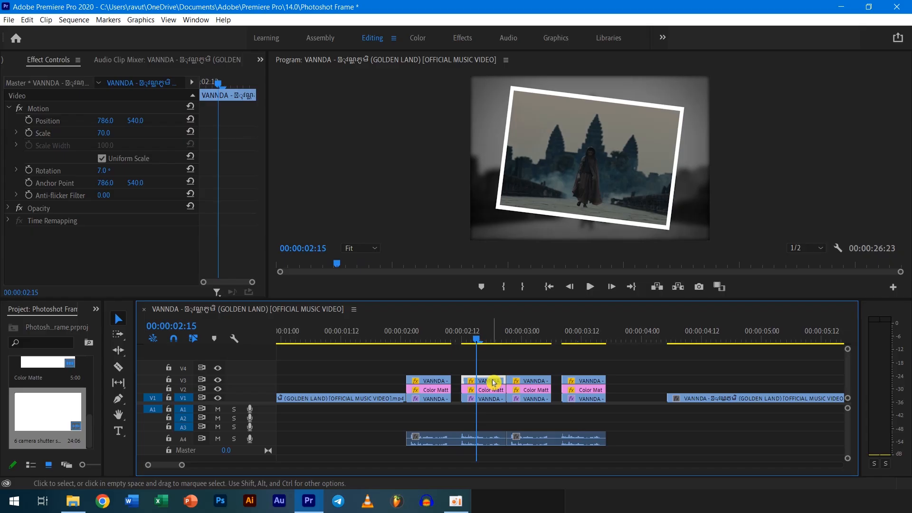
{"action": "key", "text": "ctrl+c"}
{"action": "left_click_drag", "start_coordinate": [477, 338], "coordinate": [588, 368]}
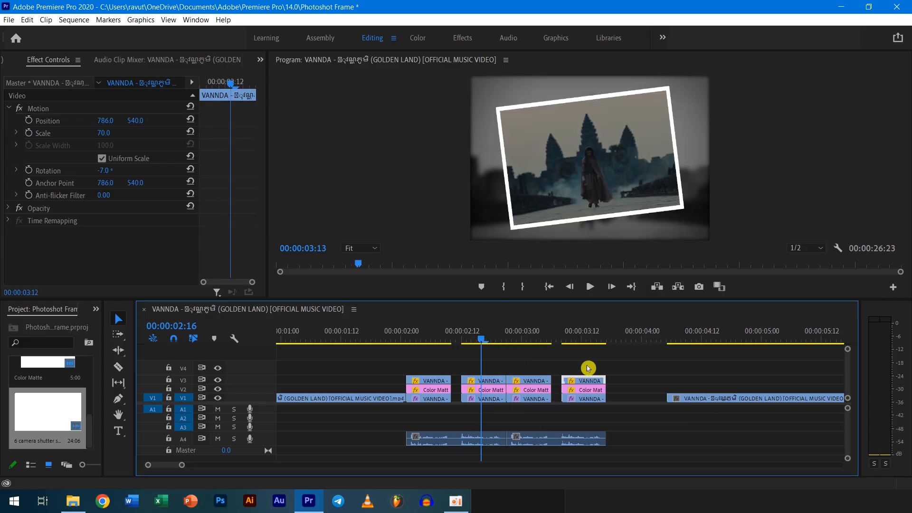
{"action": "right_click", "coordinate": [595, 381]}
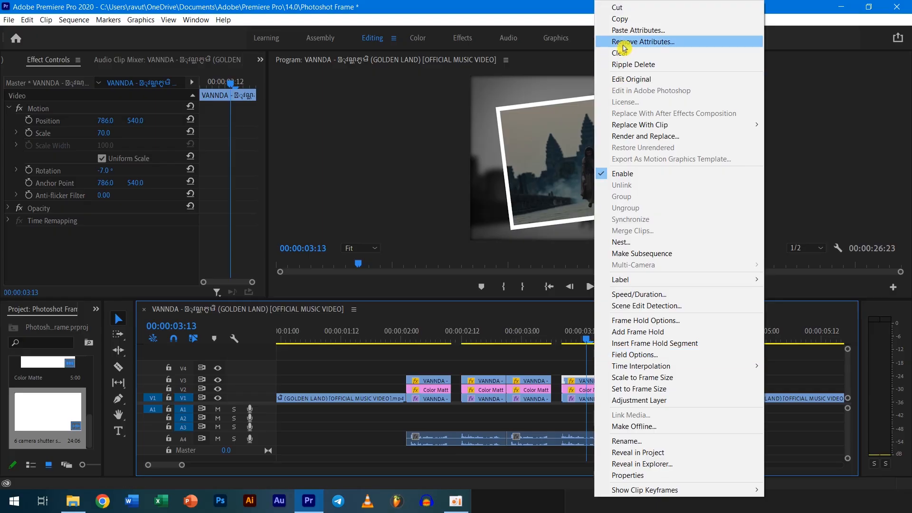
{"action": "left_click", "coordinate": [660, 32]}
{"action": "left_click", "coordinate": [487, 448]}
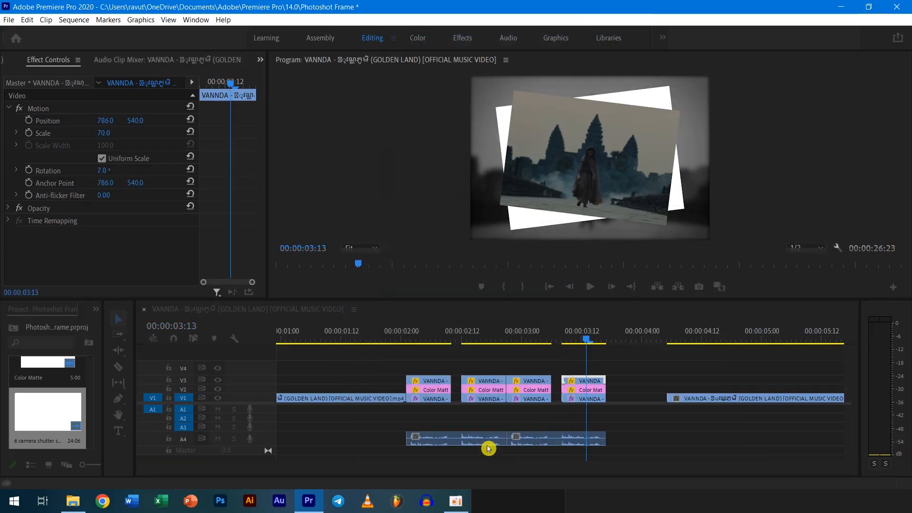
Try to paste the copied V3 still's attributes onto the fourth group's V2 Color Matte.
{"action": "left_click", "coordinate": [593, 391]}
{"action": "right_click", "coordinate": [593, 391]}
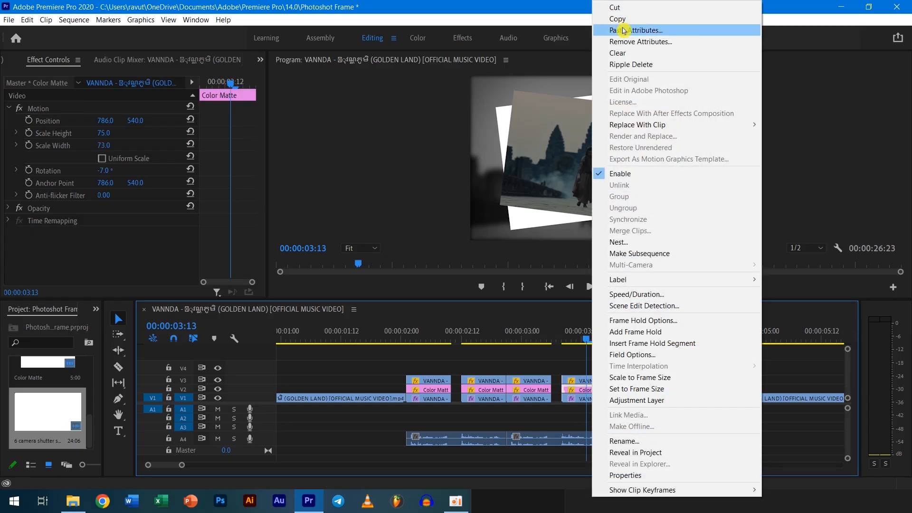
{"action": "left_click", "coordinate": [624, 30]}
{"action": "left_click", "coordinate": [483, 448]}
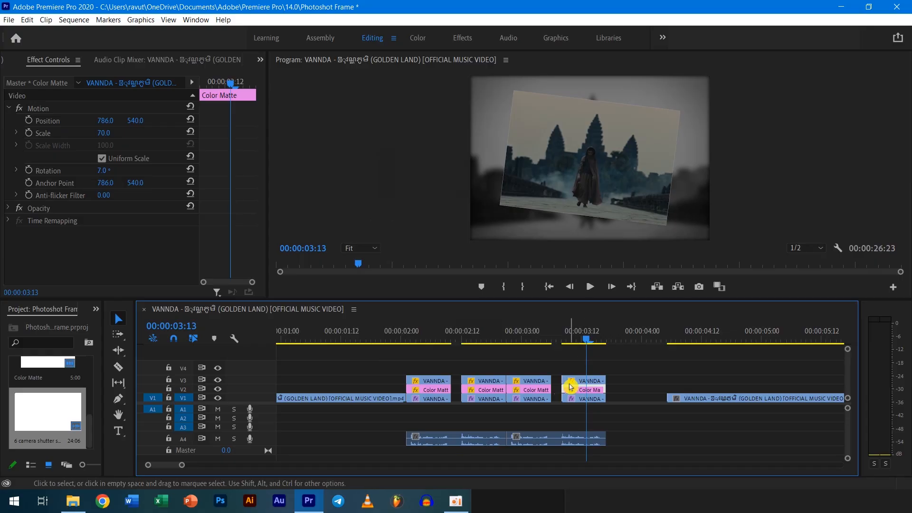
{"action": "key", "text": "ctrl+z"}
Copy the second group's V2 Color Matte and paste its Motion, Opacity and Time Remapping attributes onto the fourth group's Color Matte.
{"action": "left_click", "coordinate": [489, 391]}
{"action": "right_click", "coordinate": [486, 391]}
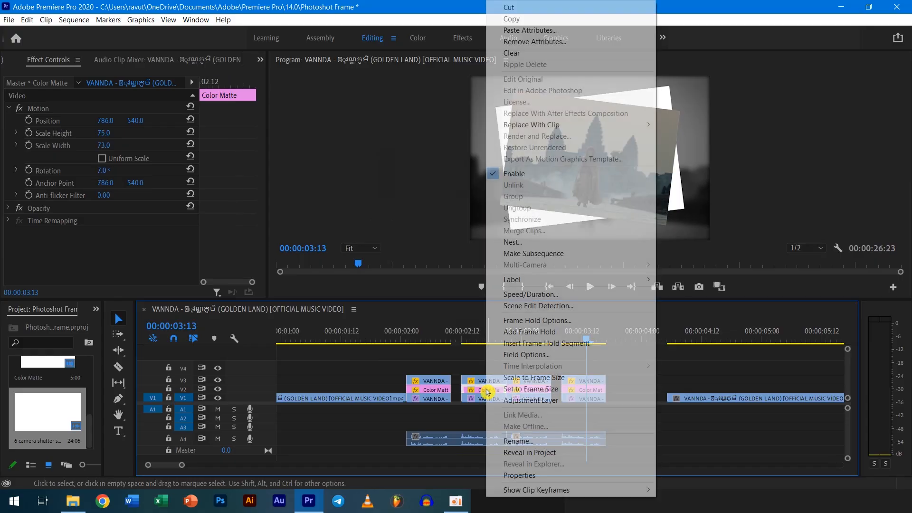
{"action": "key", "text": "Escape"}
{"action": "left_click", "coordinate": [572, 390]}
{"action": "left_click", "coordinate": [599, 390]}
{"action": "left_click", "coordinate": [596, 389]}
{"action": "right_click", "coordinate": [595, 390]}
{"action": "left_click", "coordinate": [646, 31]}
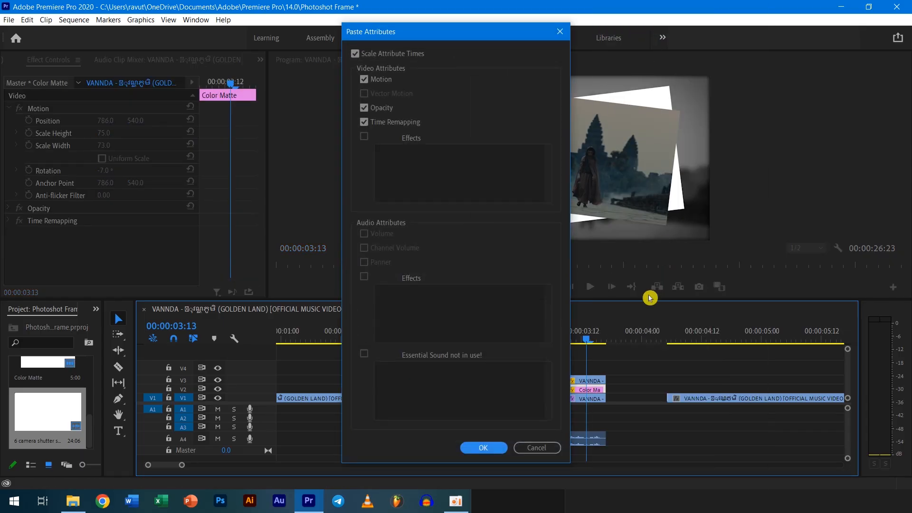
{"action": "left_click", "coordinate": [499, 449]}
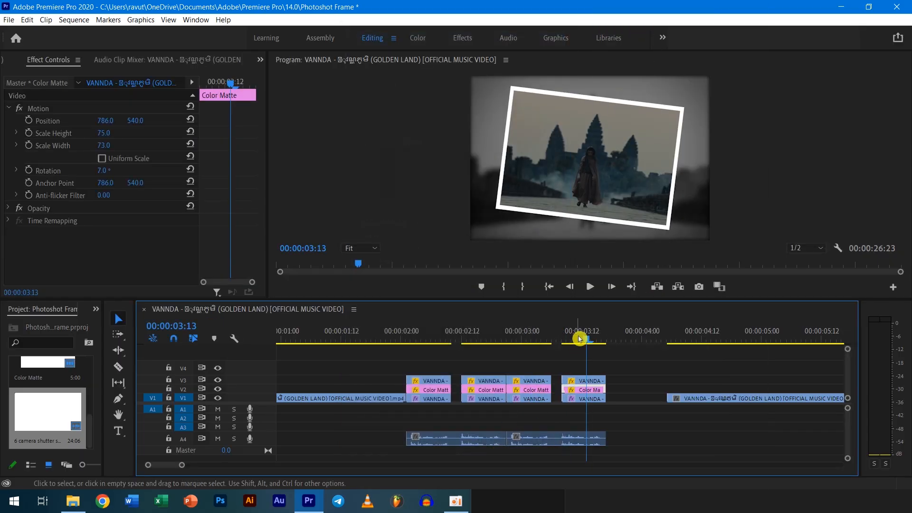
Play back the sequence from just before the first freeze-frame group to check the alternating tilts.
{"action": "left_click_drag", "start_coordinate": [586, 341], "coordinate": [385, 370]}
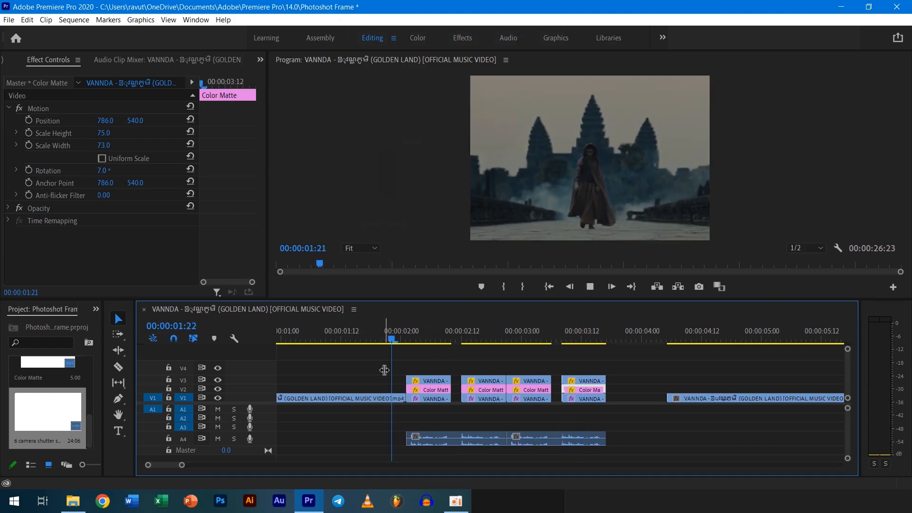
{"action": "key", "text": "space"}
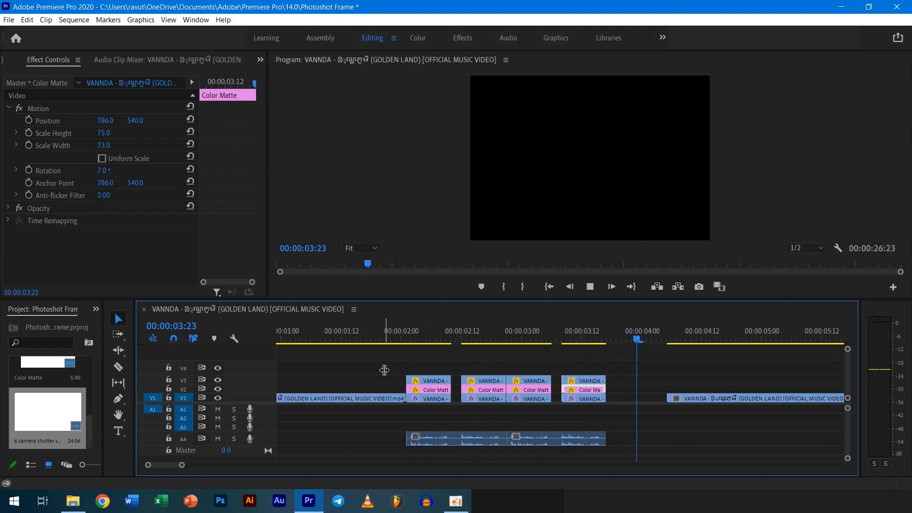